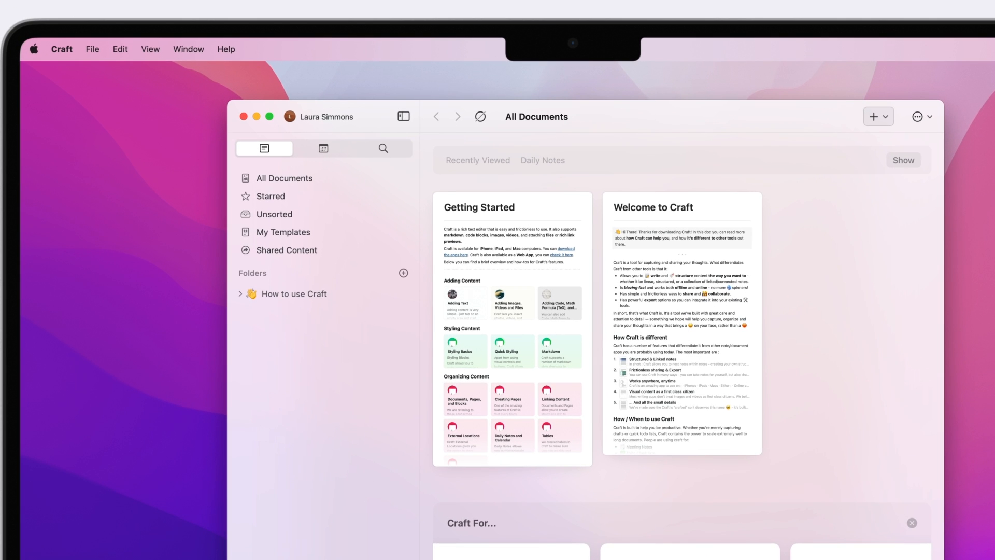
# Step: Create a new synced space named 'Design Home Space' and skip inviting people
pyautogui.click(339, 116)
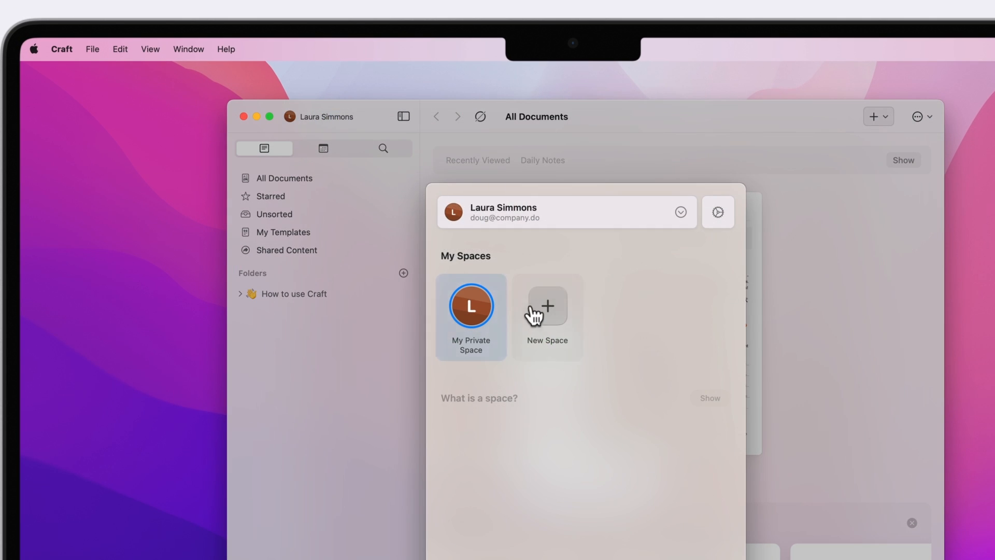
pyautogui.click(530, 296)
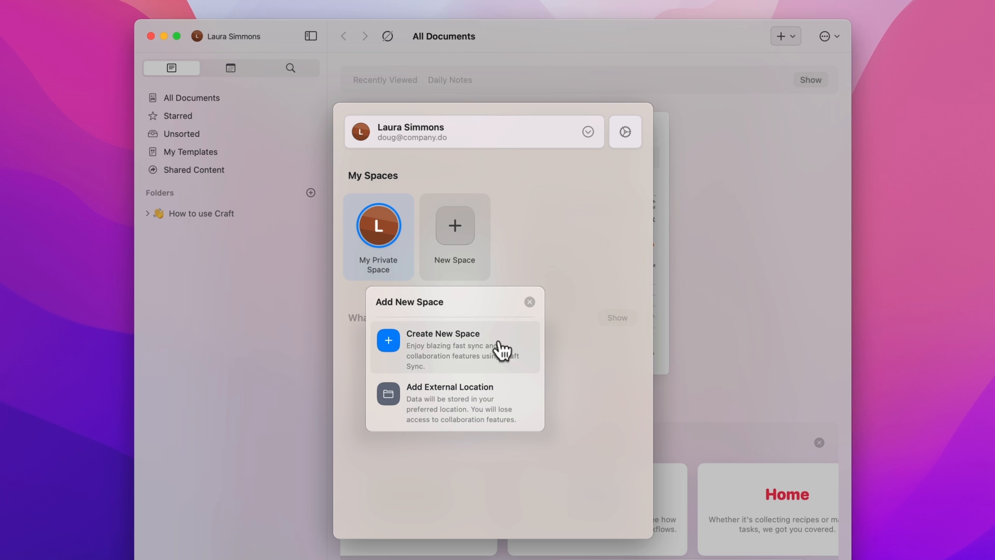
pyautogui.click(499, 347)
pyautogui.write('Design')
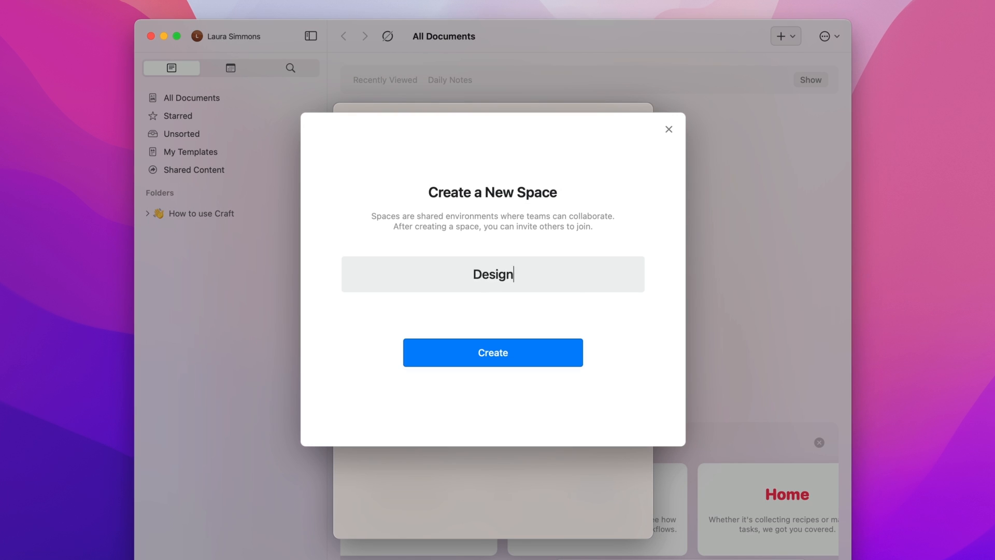
pyautogui.write(' Home Space')
pyautogui.press('Return')
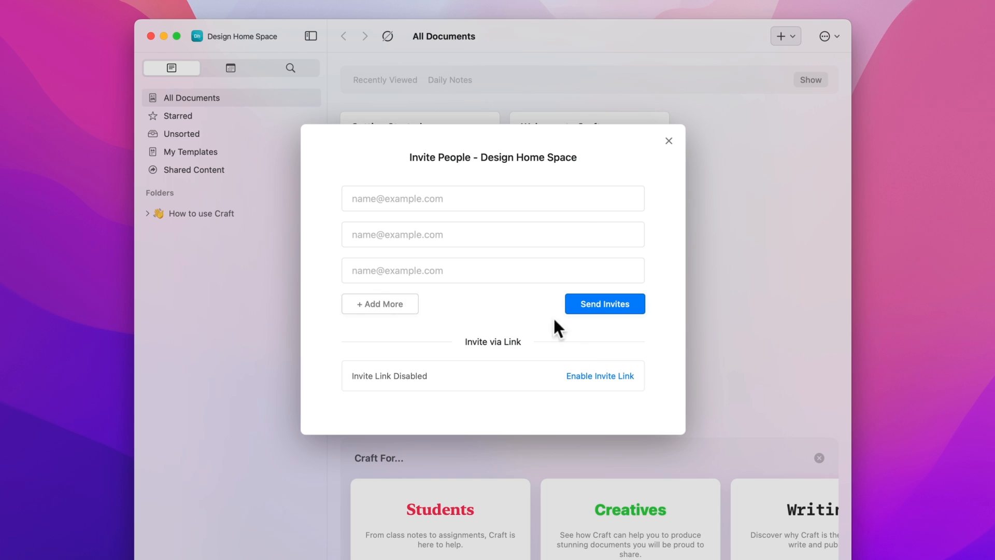
pyautogui.click(671, 147)
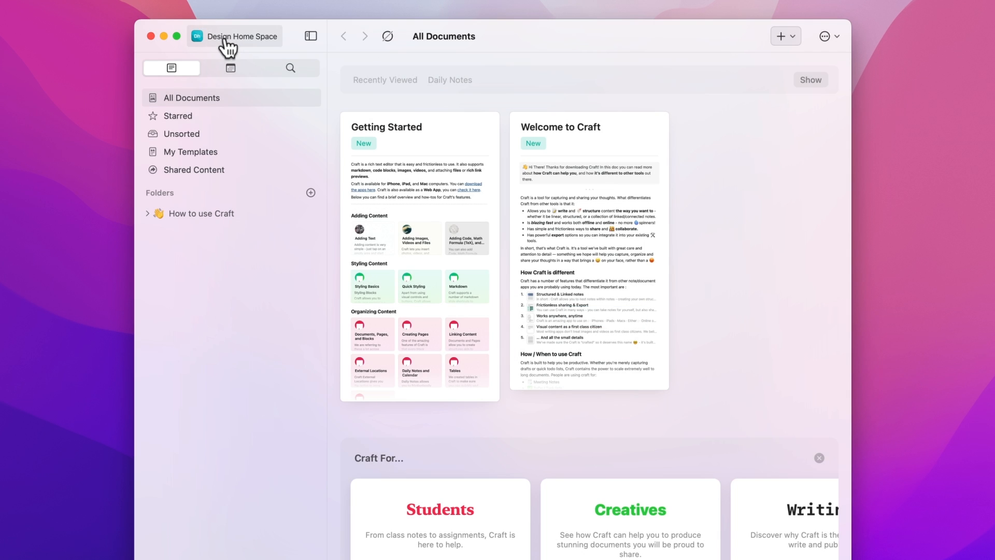
# Step: Pin Design Home Space and the private space to the sidebar, staying in Design Home Space
pyautogui.moveTo(224, 37); pyautogui.dragTo(240, 36)
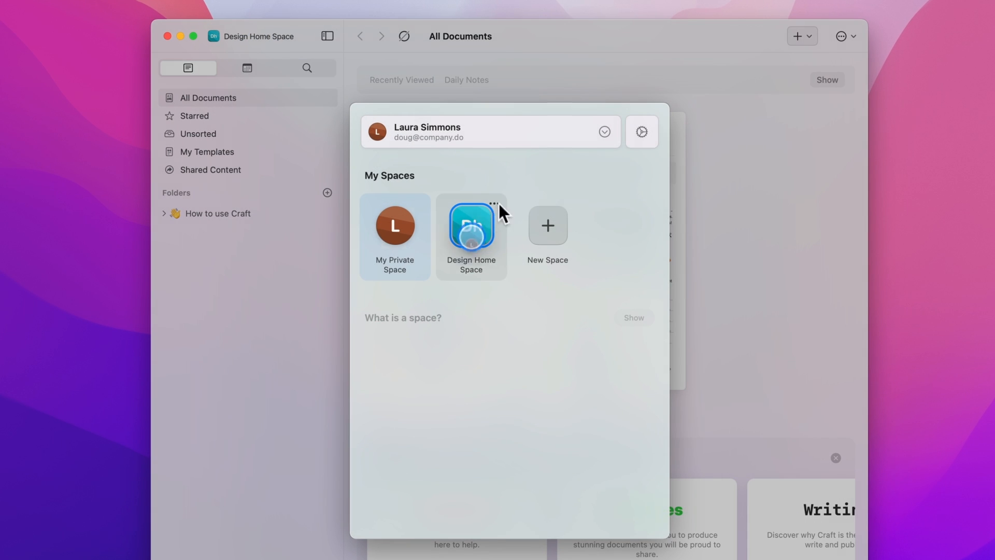
pyautogui.click(497, 203)
pyautogui.click(536, 340)
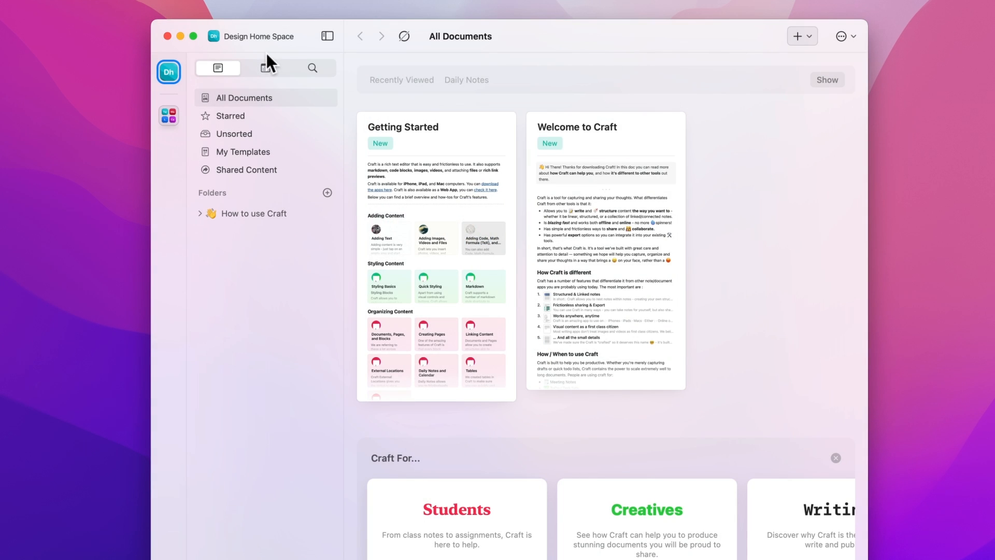
pyautogui.click(262, 36)
pyautogui.click(419, 206)
pyautogui.click(469, 319)
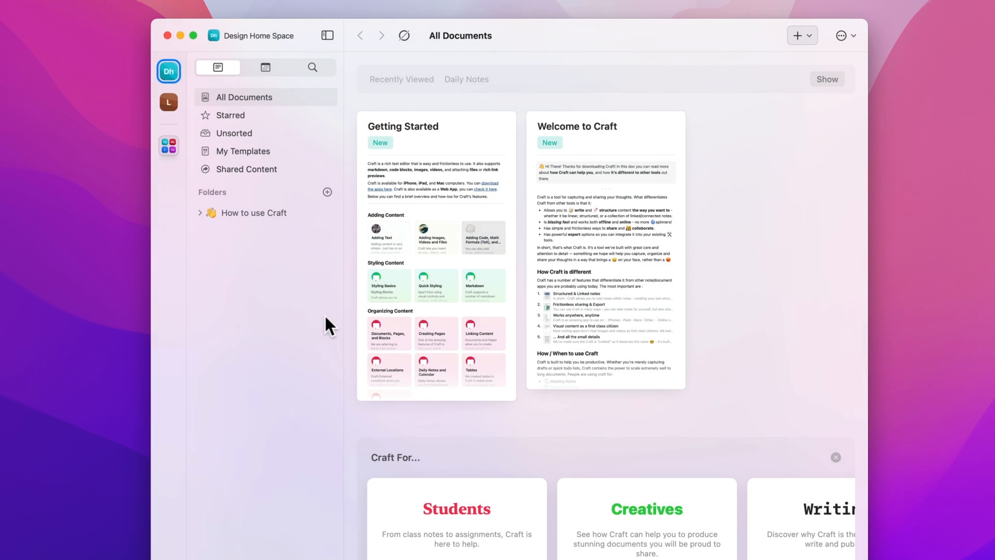
pyautogui.click(168, 102)
pyautogui.click(168, 71)
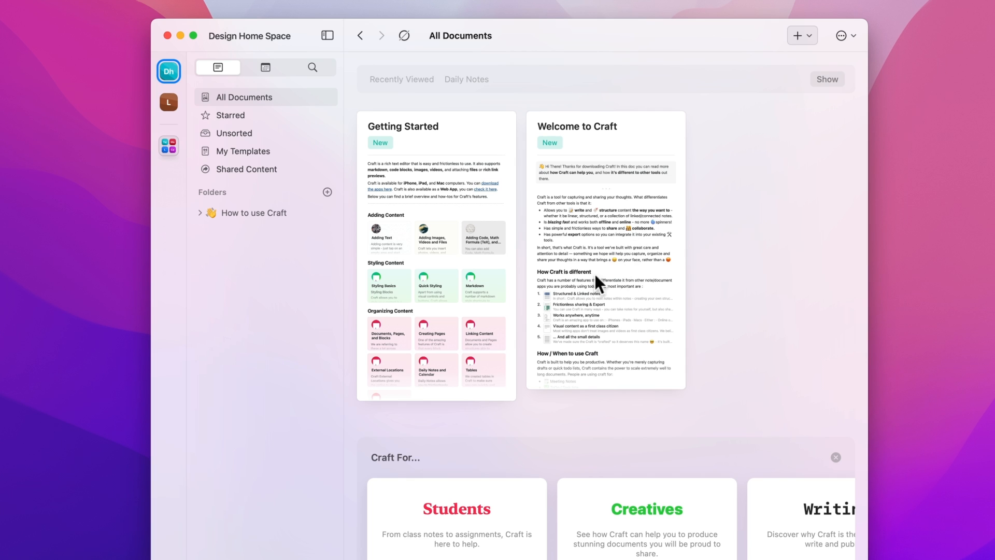
# Step: Browse Starred, Unsorted, My Templates, Shared Content and the How to use Craft folder, then return to All Documents
pyautogui.click(241, 114)
pyautogui.click(243, 133)
pyautogui.click(248, 150)
pyautogui.click(256, 171)
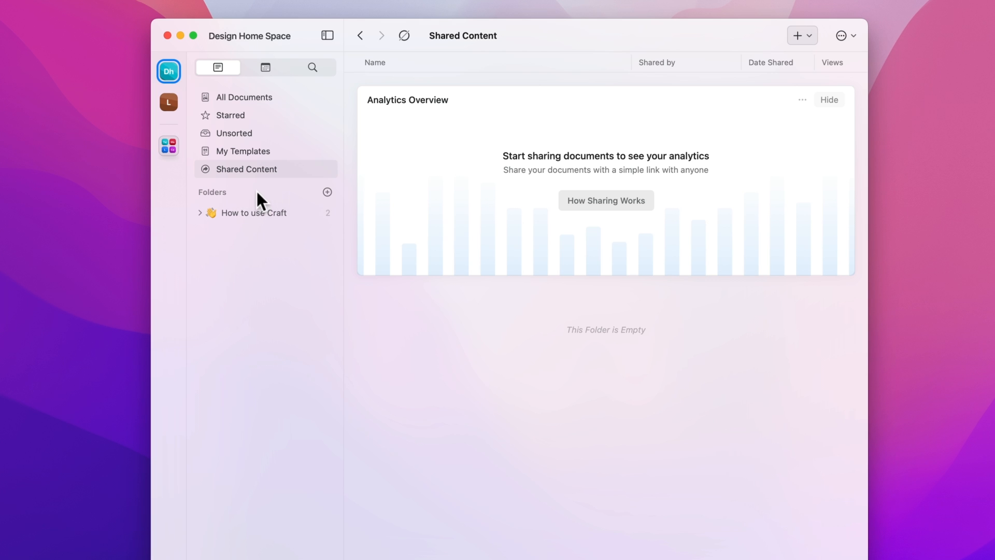
pyautogui.click(241, 212)
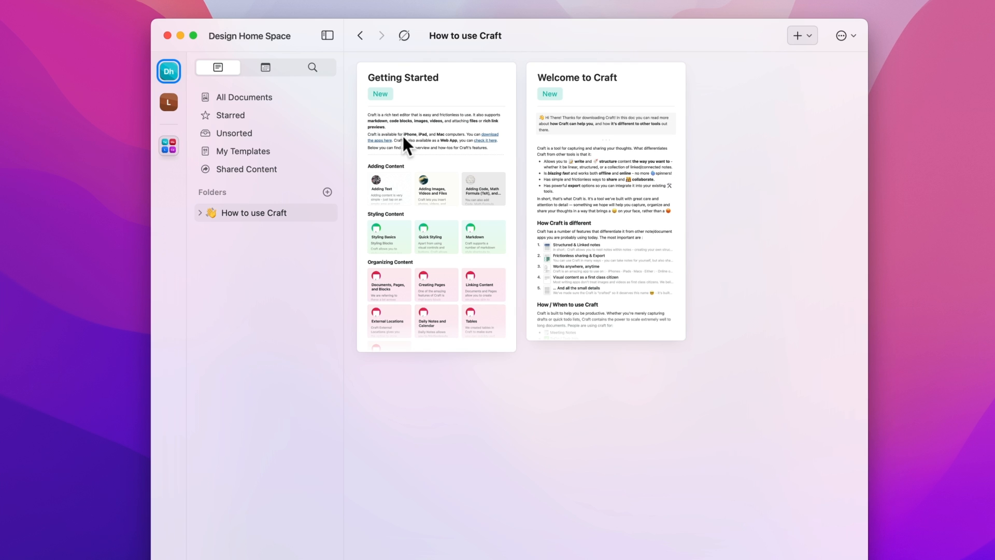
pyautogui.click(241, 93)
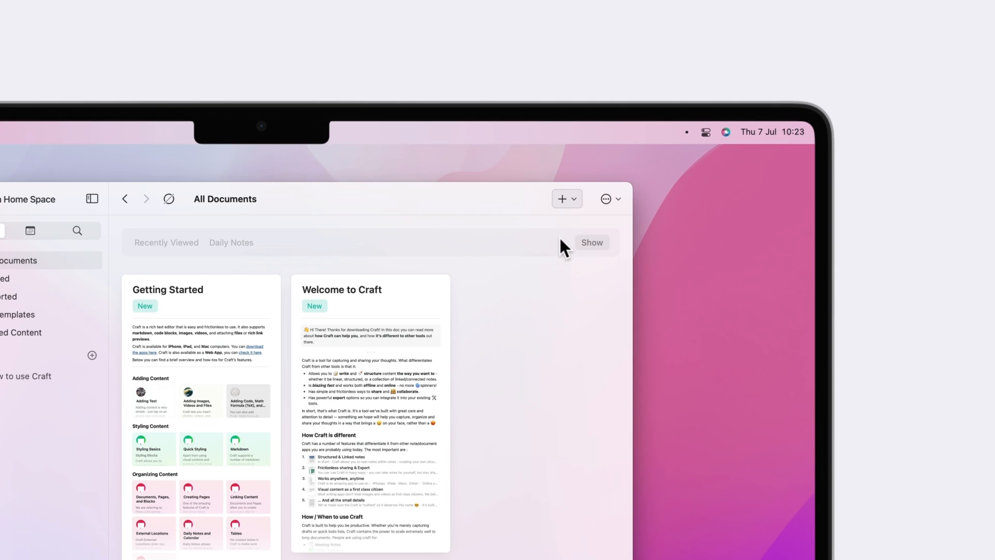
# Step: Create a blank document and try out the side toolbar's Insert and Style panels
pyautogui.click(798, 35)
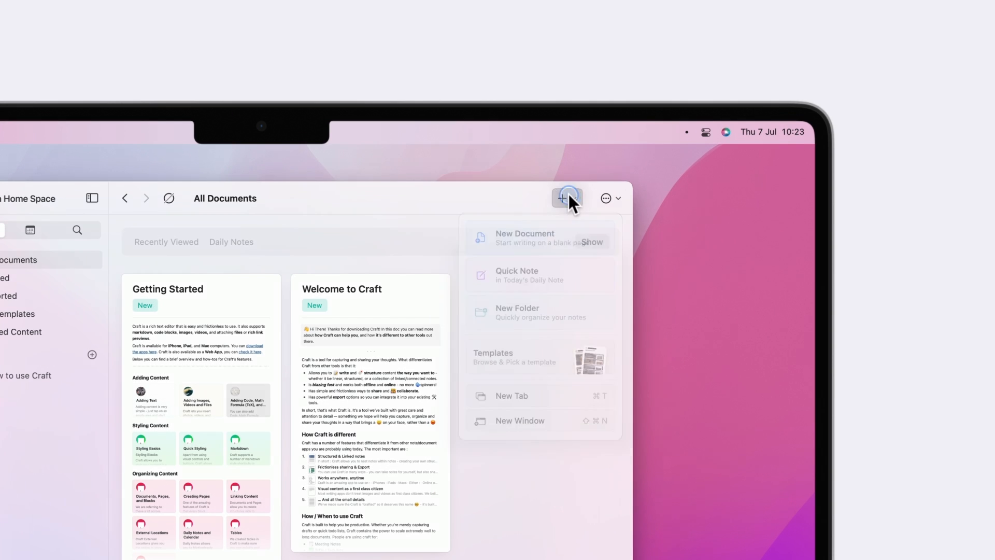
pyautogui.click(525, 240)
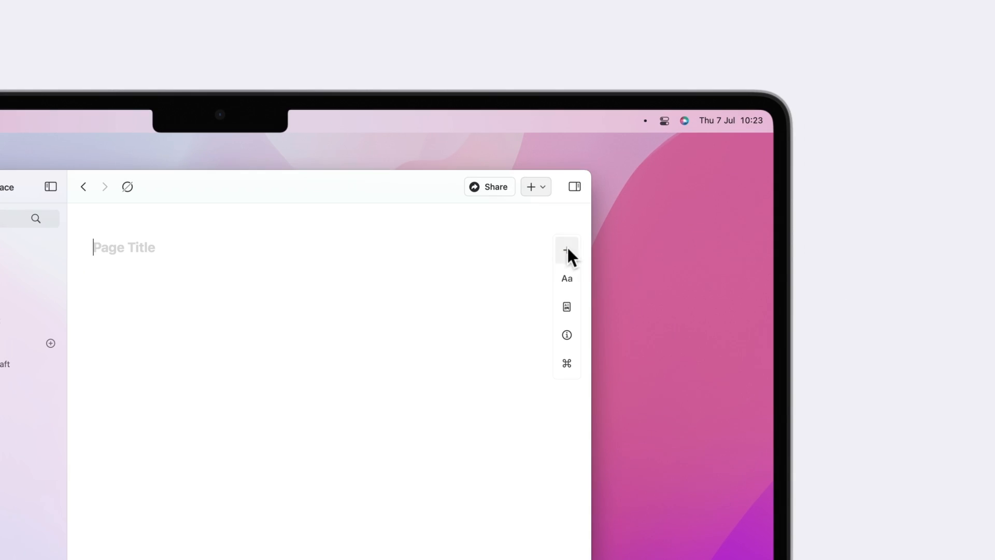
pyautogui.click(840, 97)
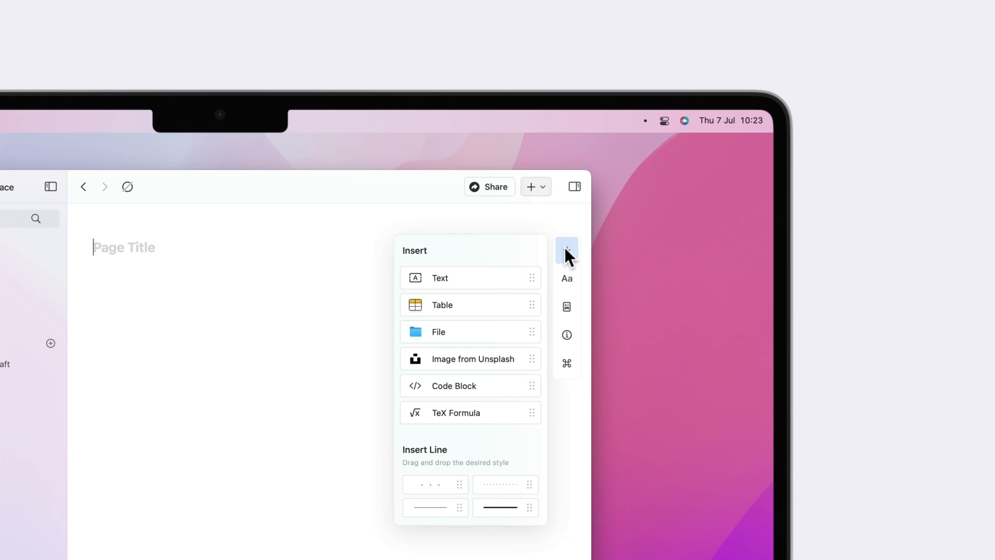
pyautogui.moveTo(520, 279); pyautogui.dragTo(484, 305)
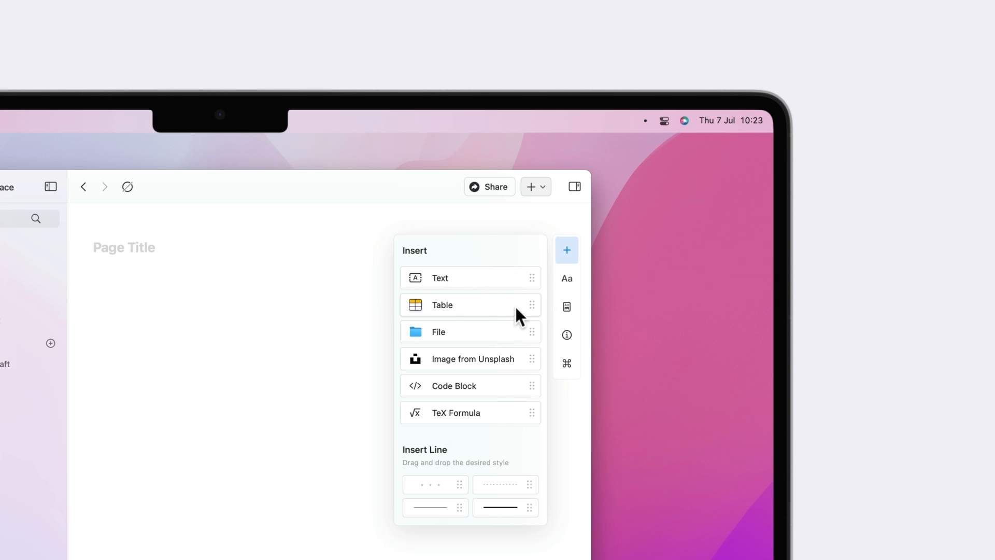
pyautogui.click(567, 280)
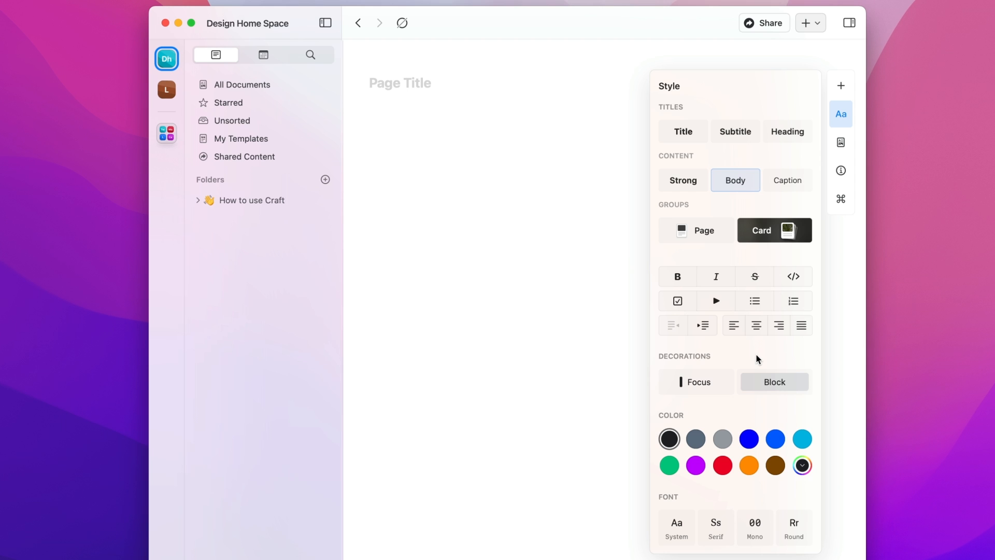
pyautogui.click(474, 138)
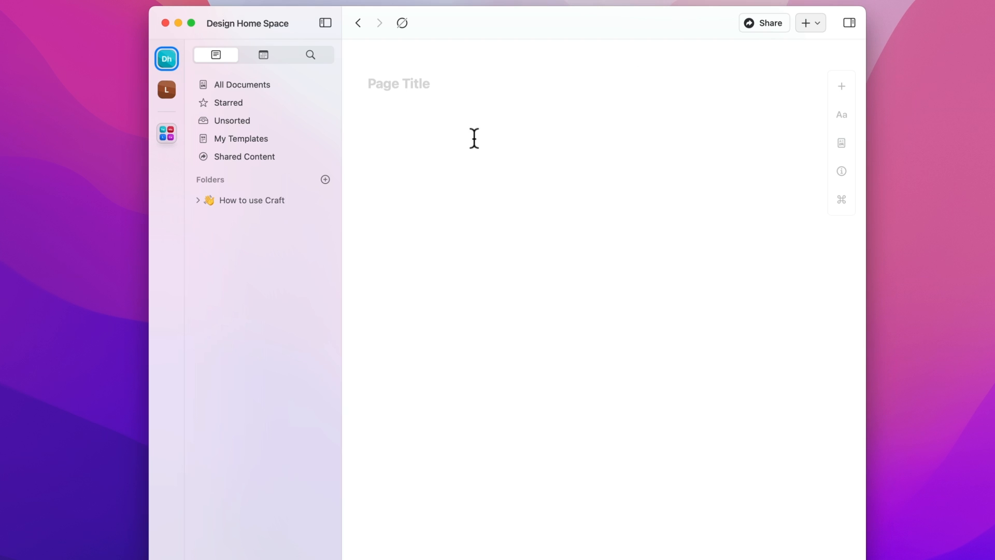
# Step: Preview the slash command menu, dismiss it, and bring up the Page Style settings
pyautogui.write('/')
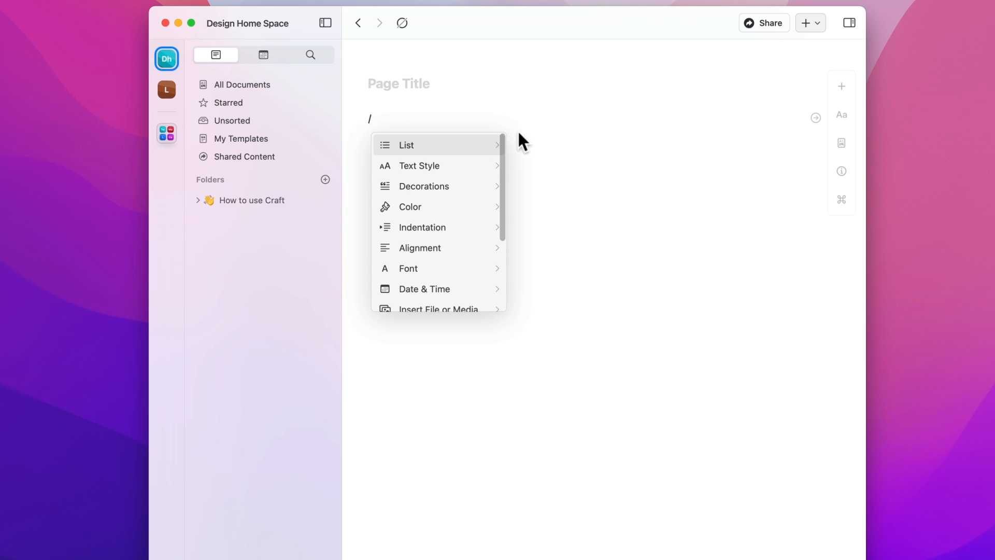
pyautogui.scroll(-2, 473, 166)
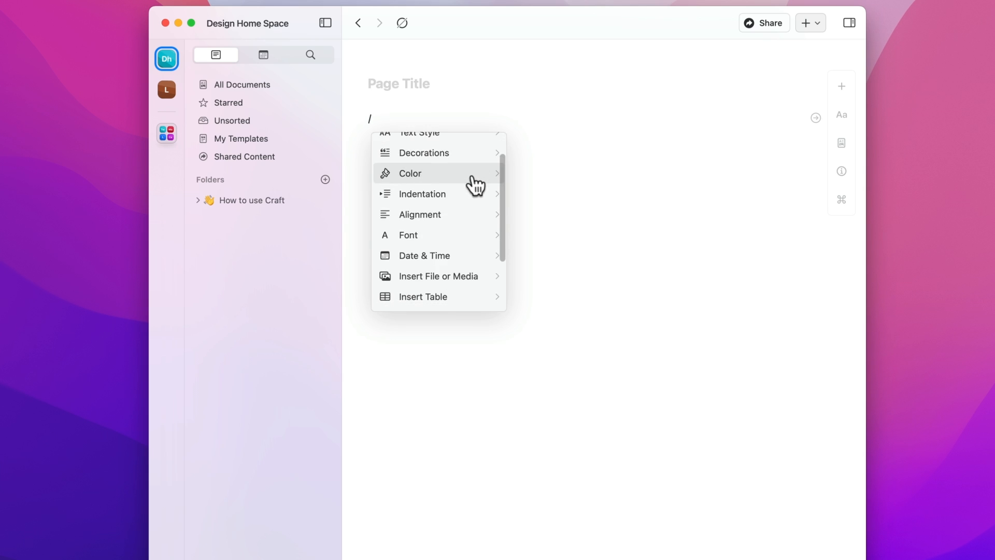
pyautogui.scroll(-4, 467, 243)
pyautogui.scroll(5, 460, 248)
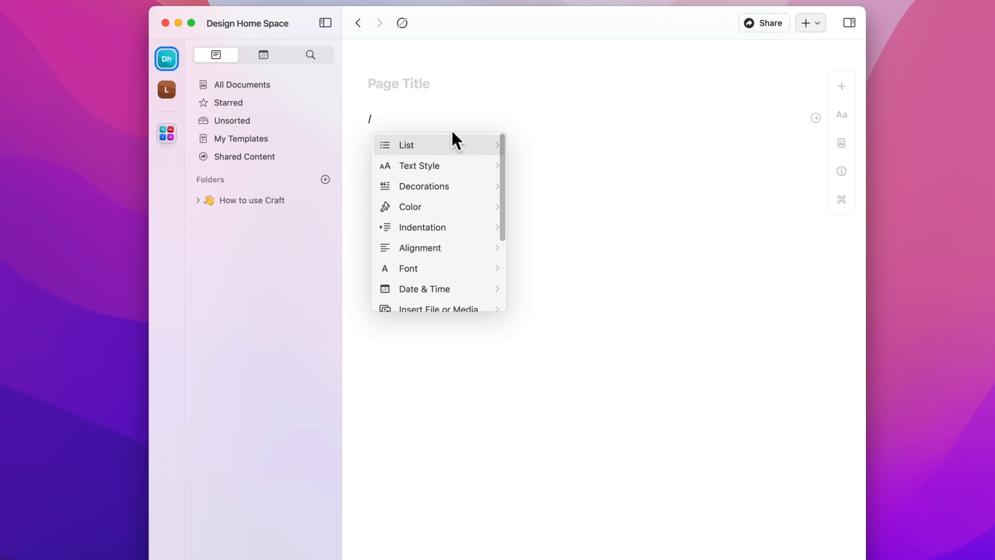
pyautogui.click(807, 110)
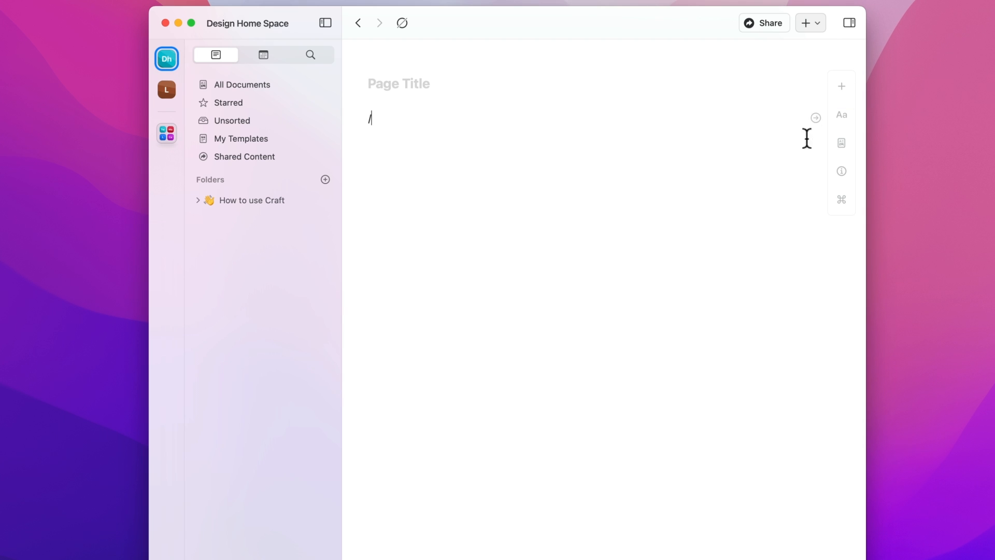
pyautogui.click(837, 141)
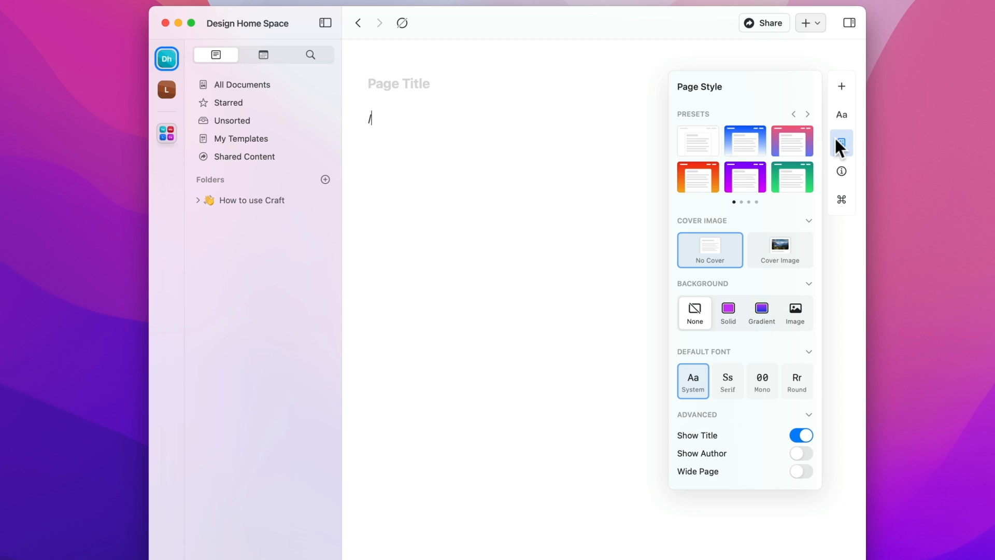
# Step: Try the blue, pink gradient and purple page styles, then keep the plain white one
pyautogui.click(746, 148)
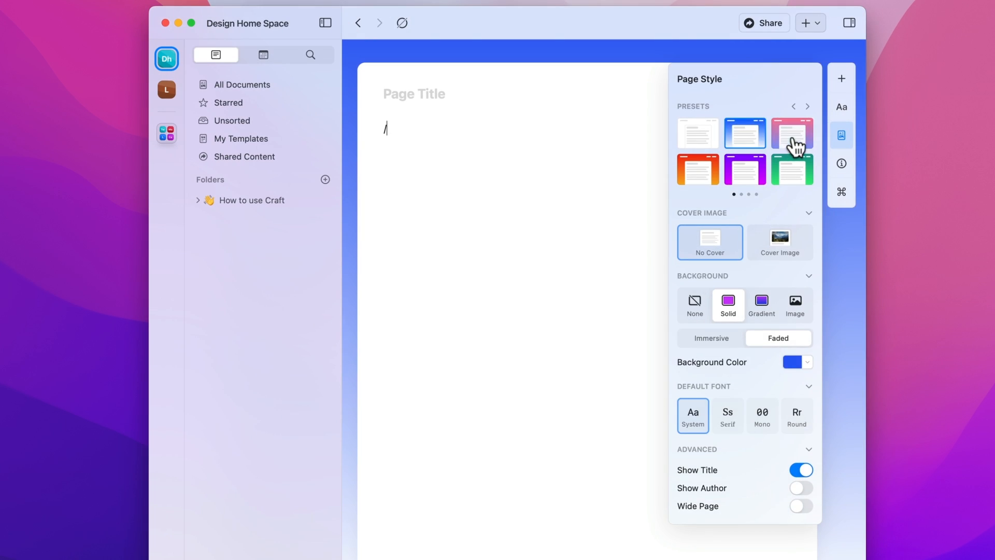
pyautogui.click(793, 145)
pyautogui.click(757, 178)
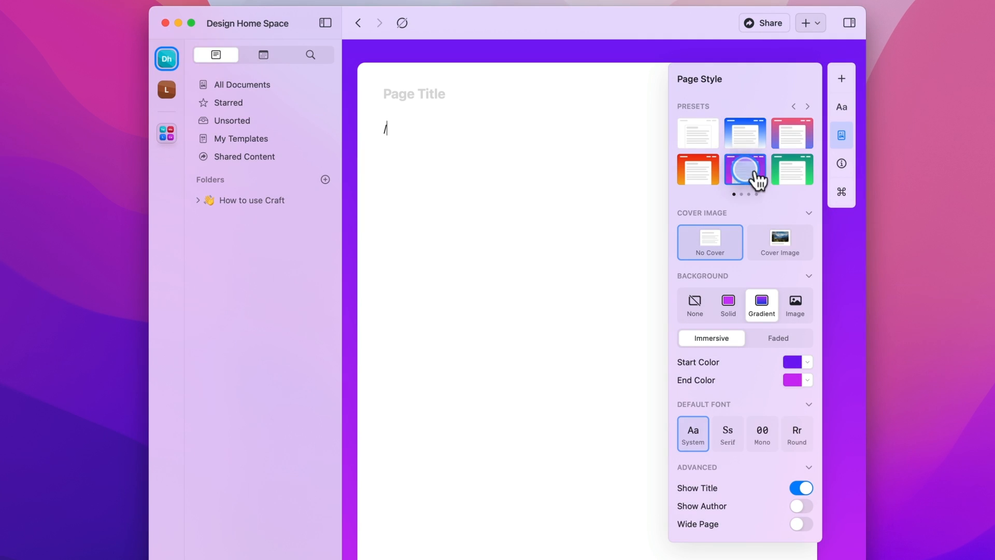
pyautogui.click(704, 139)
# Step: Set the document's spelling language to English (United States) in Page Info
pyautogui.click(845, 169)
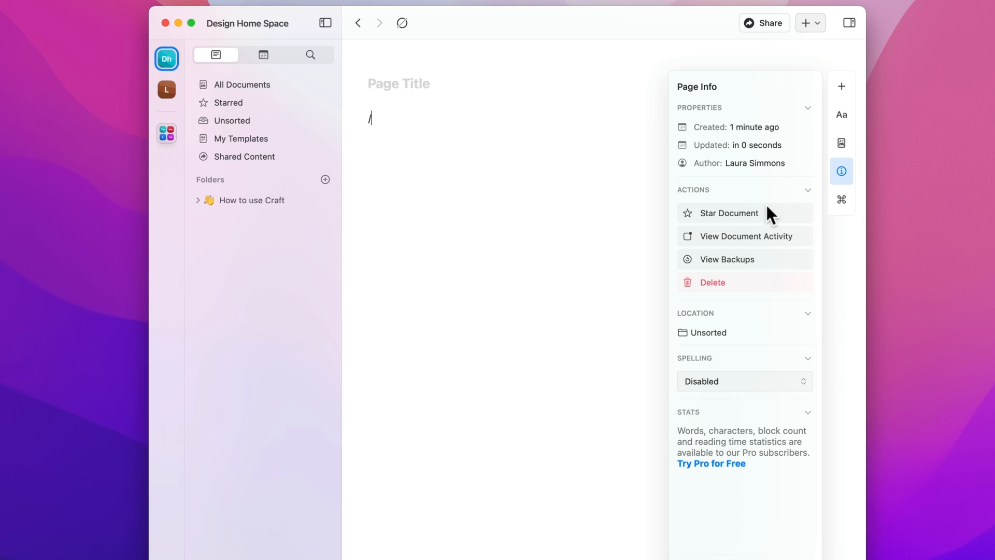
pyautogui.click(786, 383)
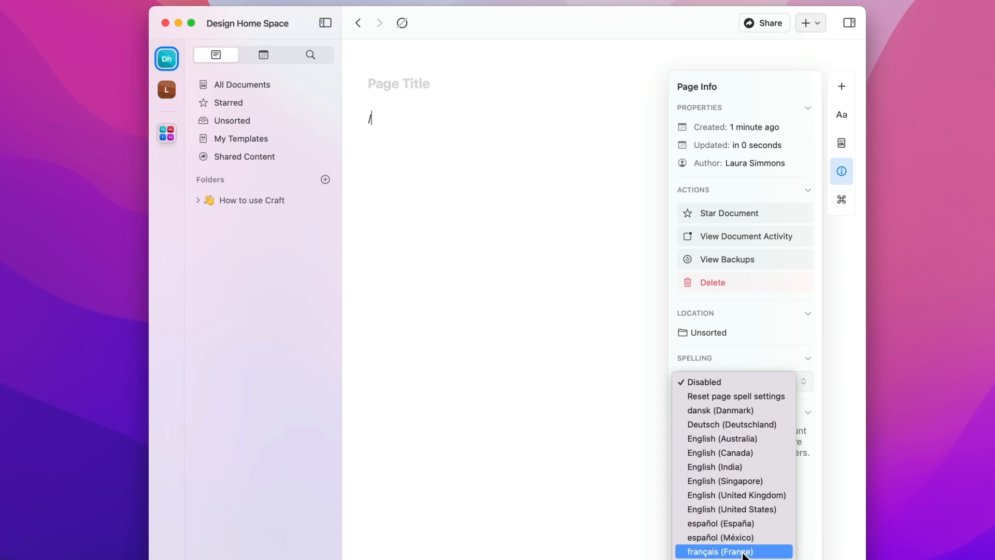
pyautogui.click(743, 503)
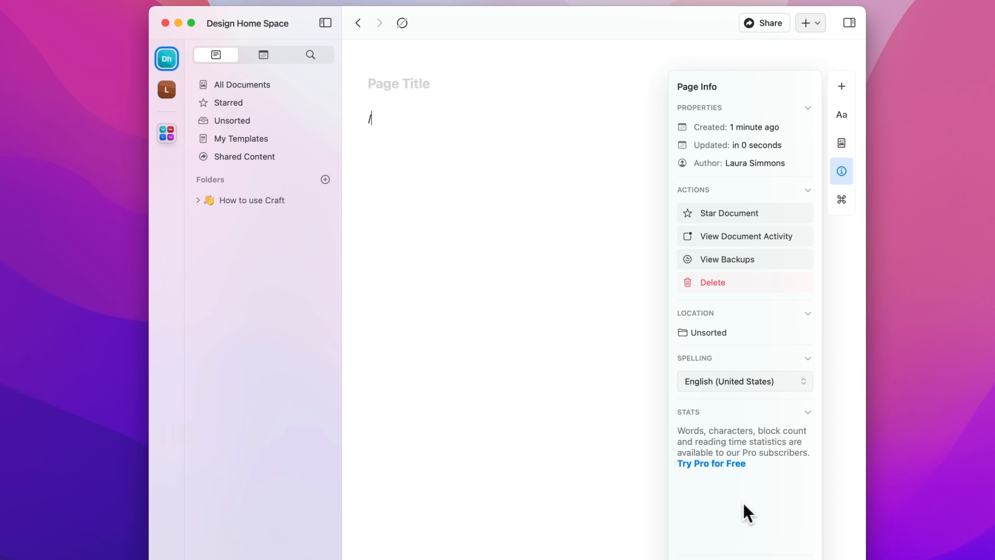
pyautogui.click(845, 167)
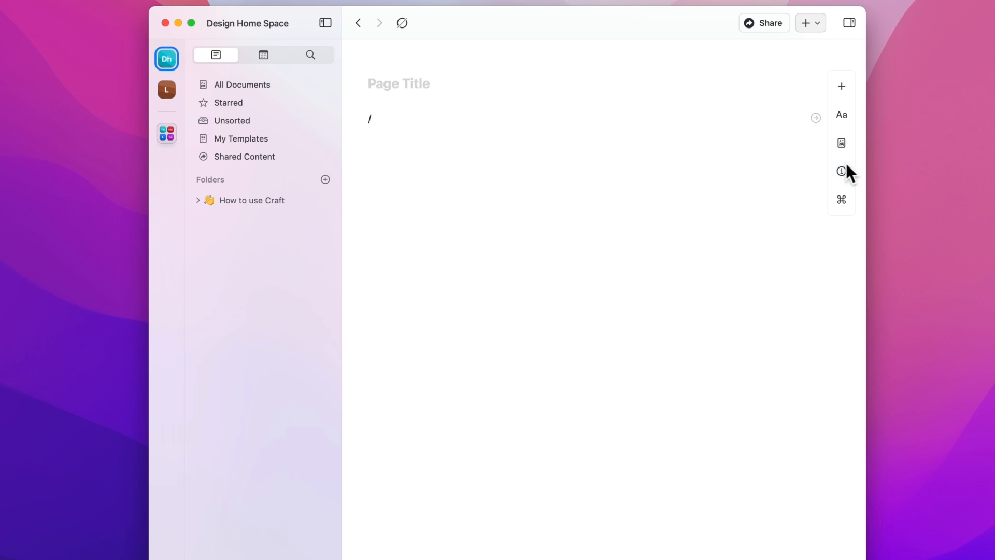
# Step: Delete the stray slash from the first line
pyautogui.click(840, 195)
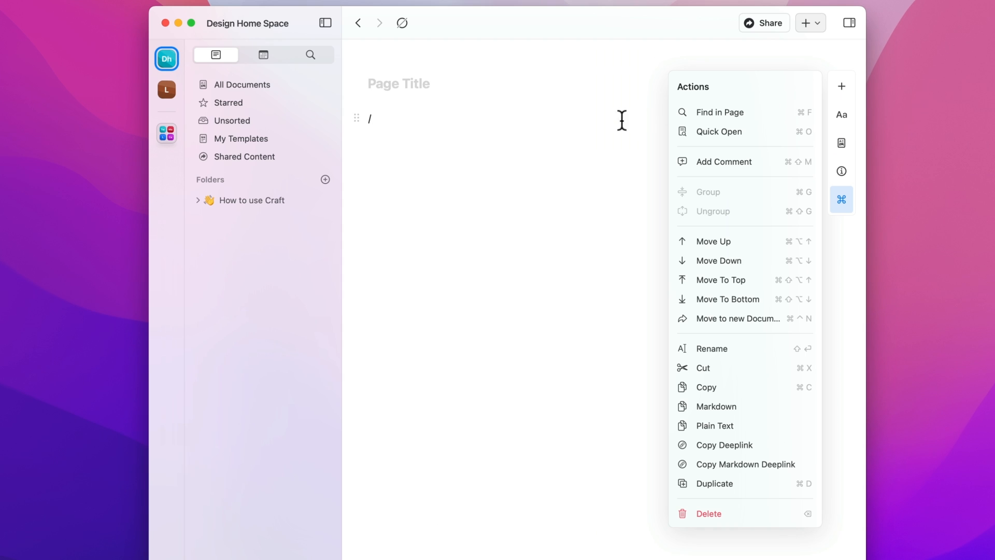
pyautogui.press('BackSpace')
pyautogui.click(492, 76)
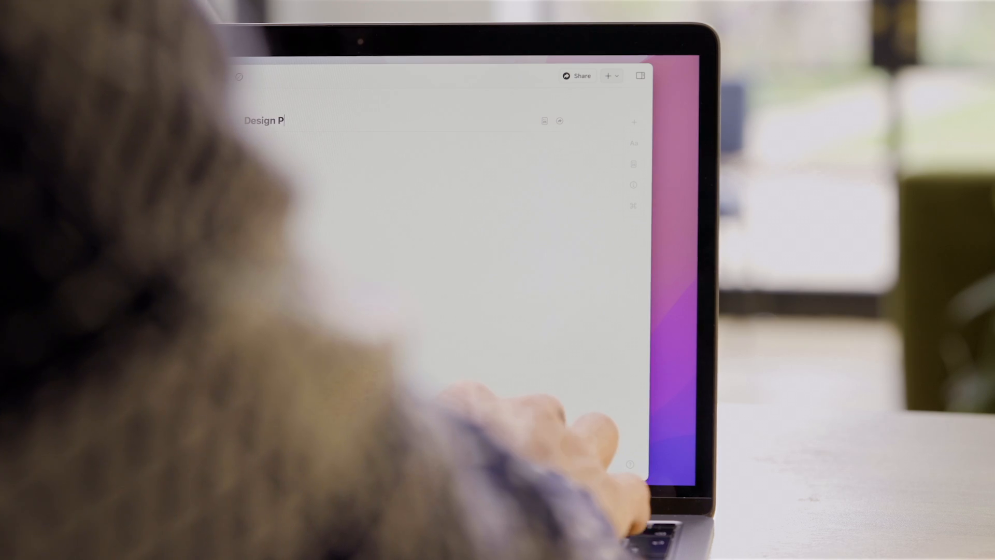
# Step: Finish the Design Portfolio title with the designer's name, complete the Toronto, Canada intro line, and style it Strong
pyautogui.write('ortfolio —')
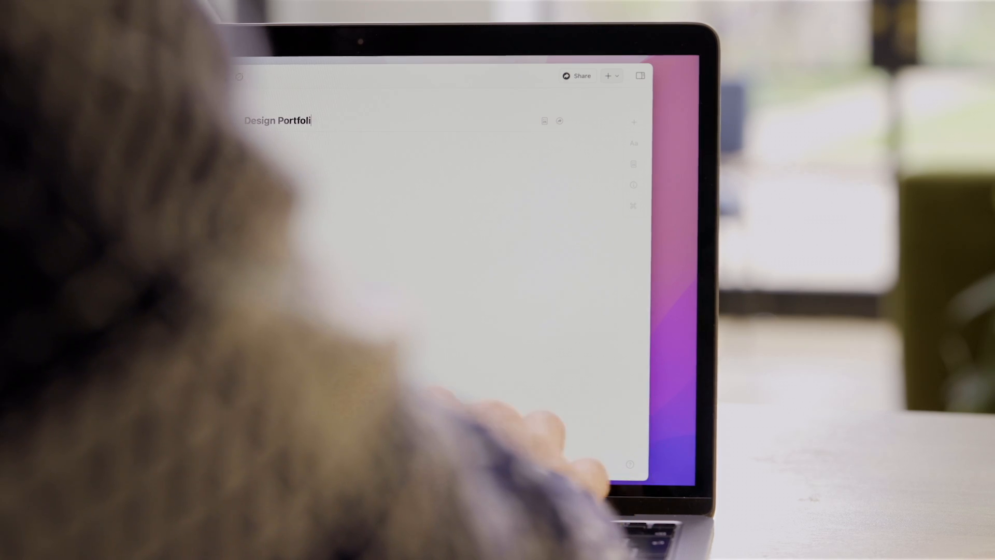
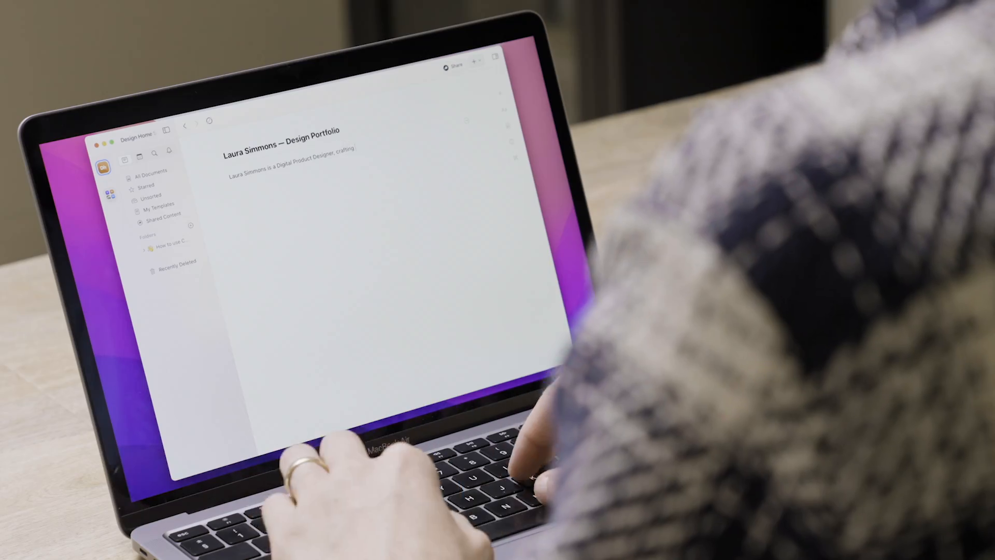
pyautogui.write('joyful & memorable experie')
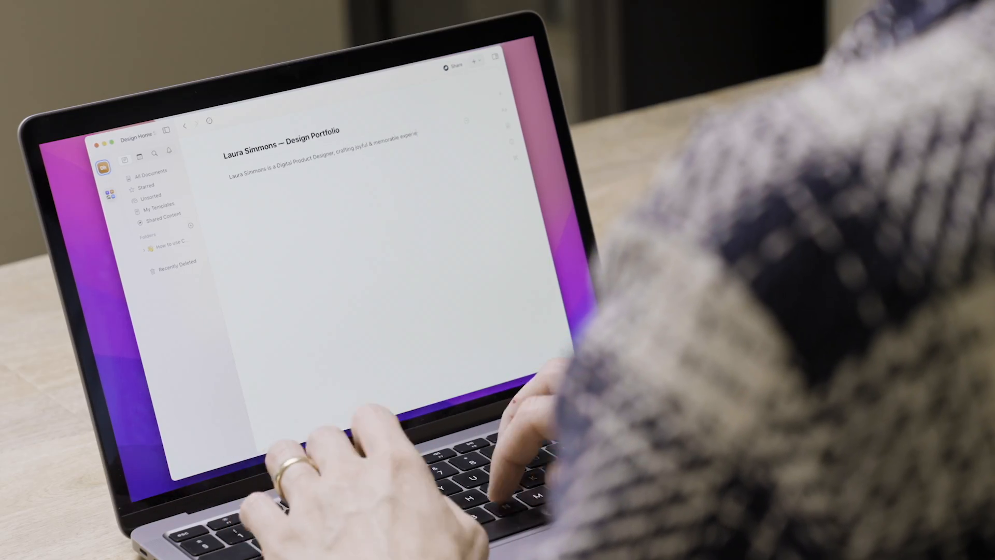
pyautogui.write('nces in Toronto, Canada')
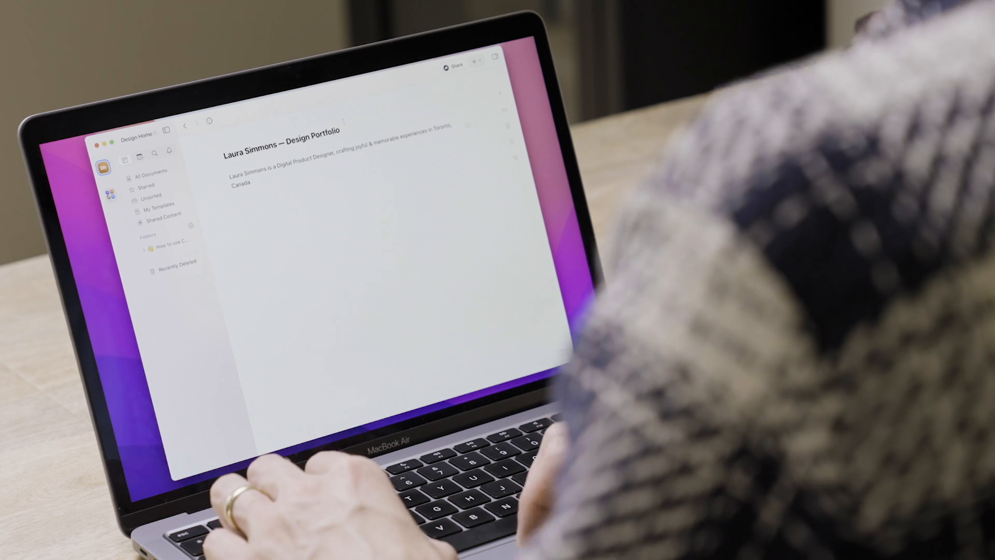
pyautogui.click(504, 110)
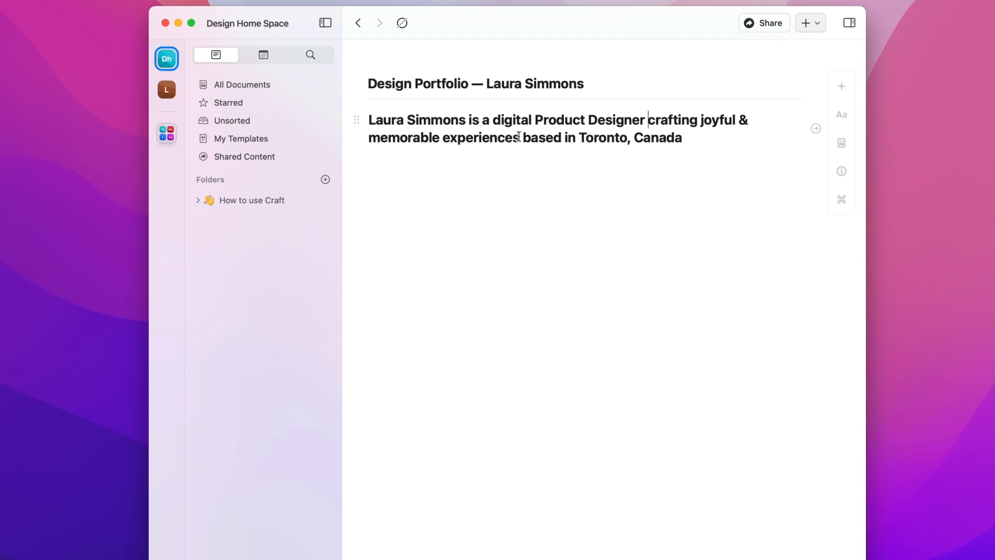
# Step: Colour 'crafting joyful & memorable experiences' with the orange-pink gradient highlight
pyautogui.keyDown('shift'); pyautogui.click(518, 136); pyautogui.keyUp('shift')
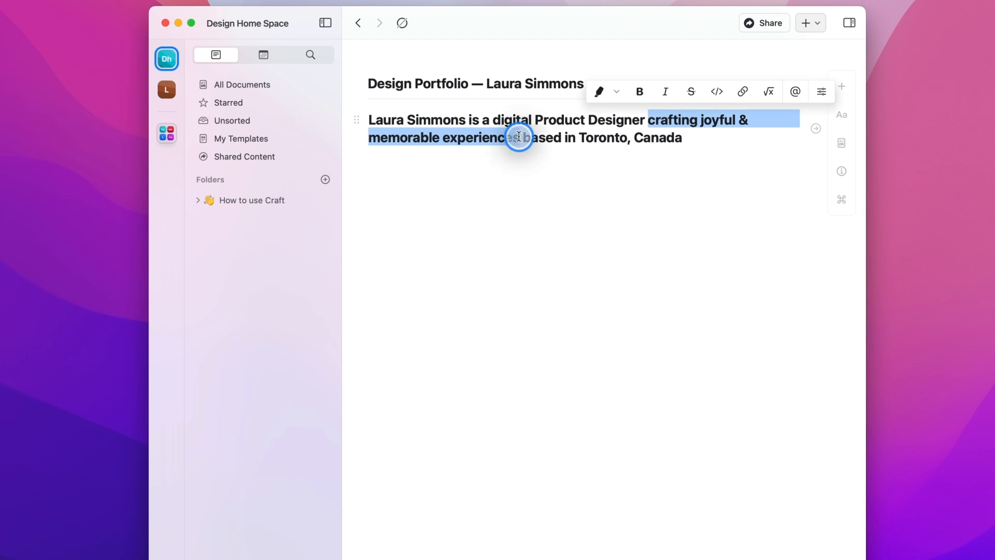
pyautogui.click(617, 96)
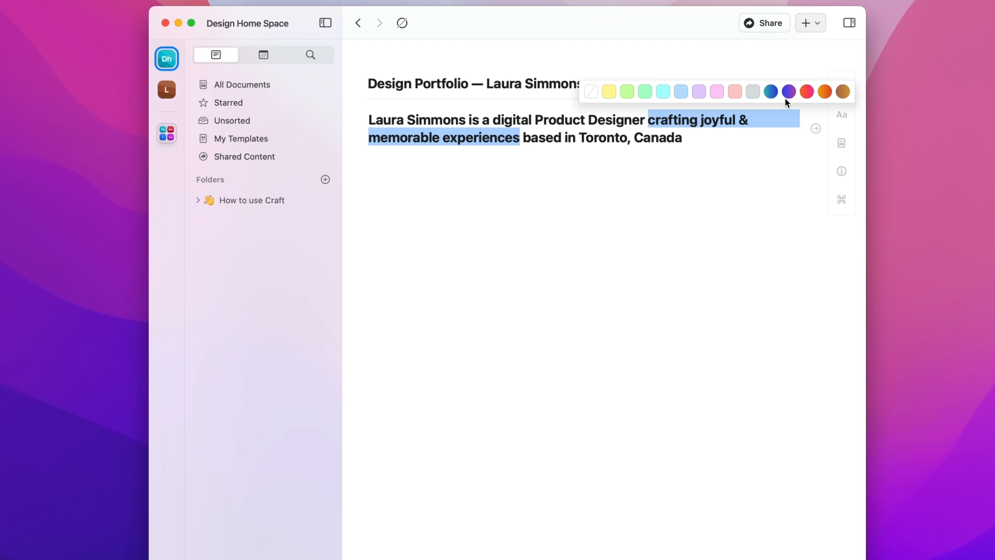
pyautogui.click(804, 92)
pyautogui.click(651, 138)
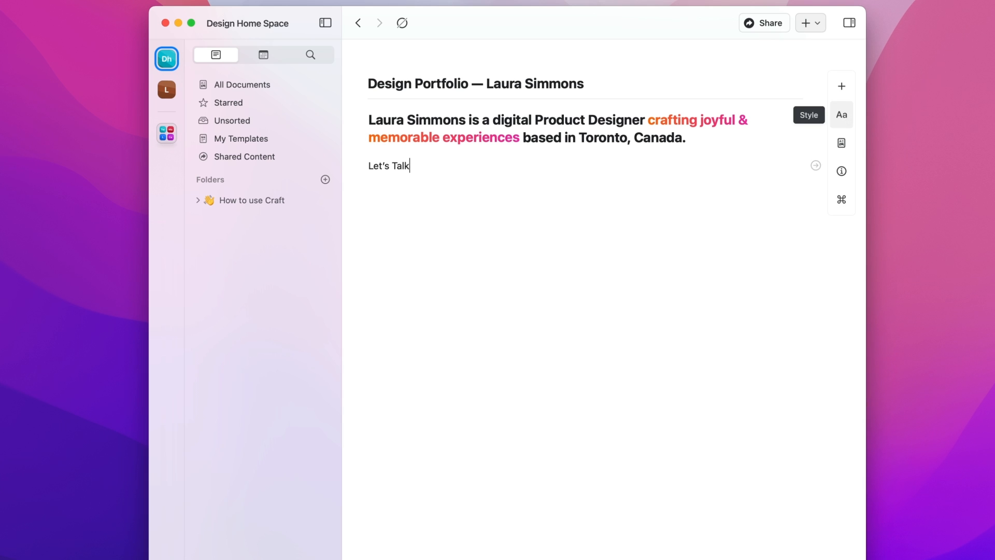
# Step: Make the Let's Talk line a Title heading ending with a right arrow
pyautogui.click(841, 115)
pyautogui.click(699, 131)
pyautogui.press('ctrl+super+space')
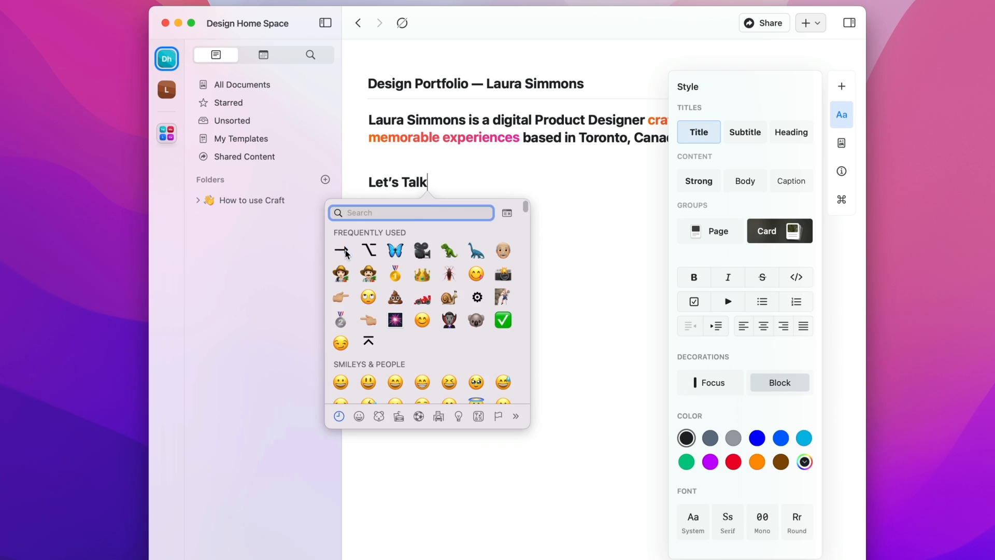
pyautogui.click(344, 252)
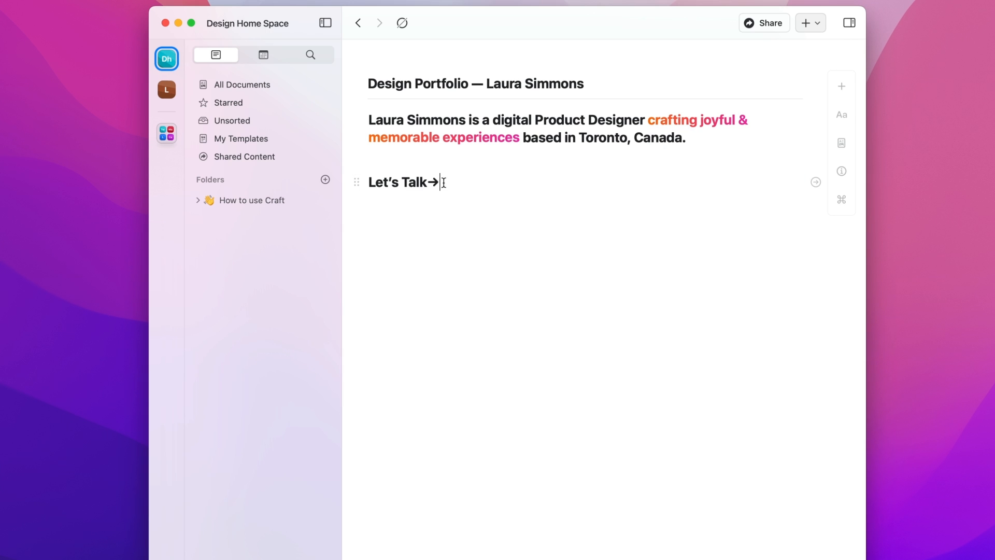
# Step: Give the Let's Talk→ heading a purple gradient highlight
pyautogui.moveTo(444, 183); pyautogui.dragTo(376, 182)
pyautogui.click(377, 154)
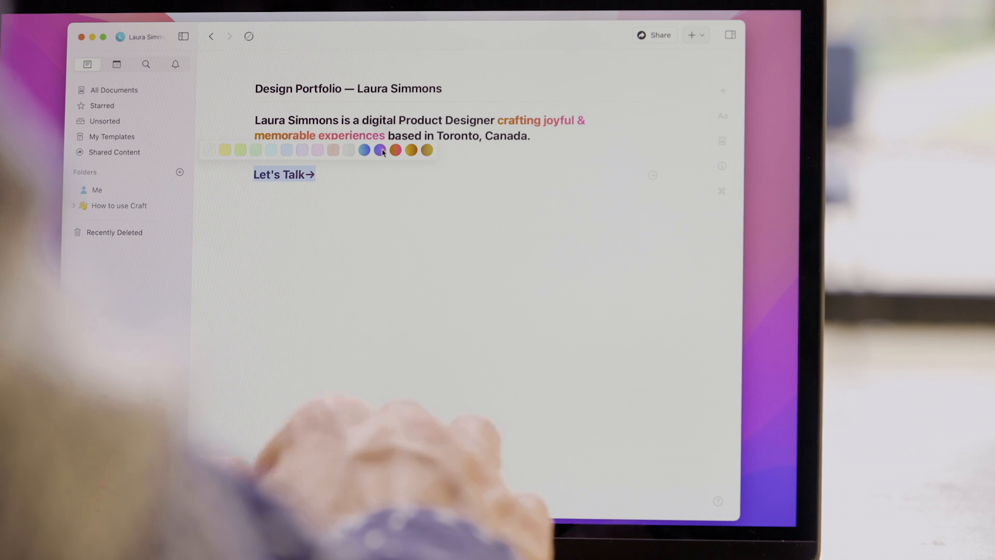
pyautogui.click(380, 149)
# Step: Link the Let's Talk→ heading to the designer's mailto: e-mail address
pyautogui.click(337, 149)
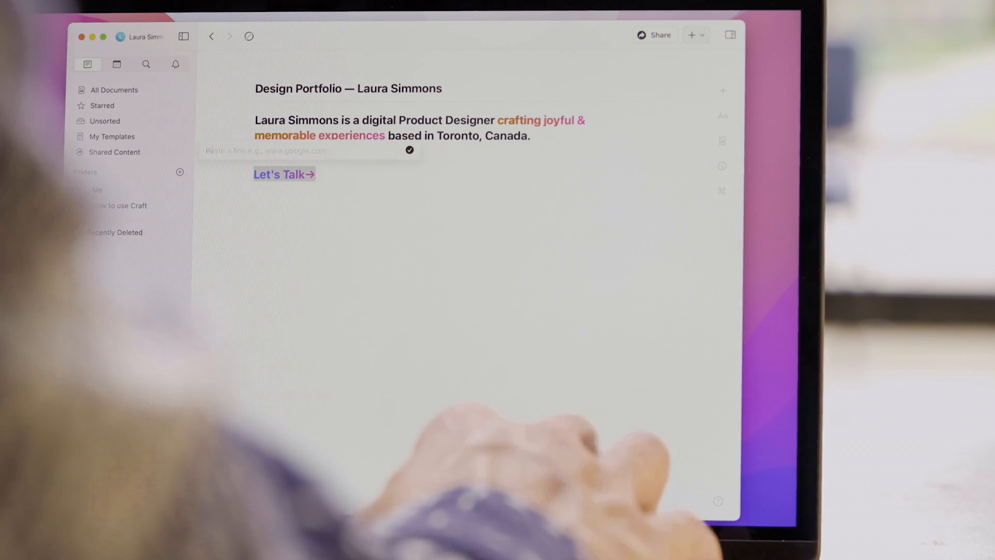
pyautogui.write('mailto:')
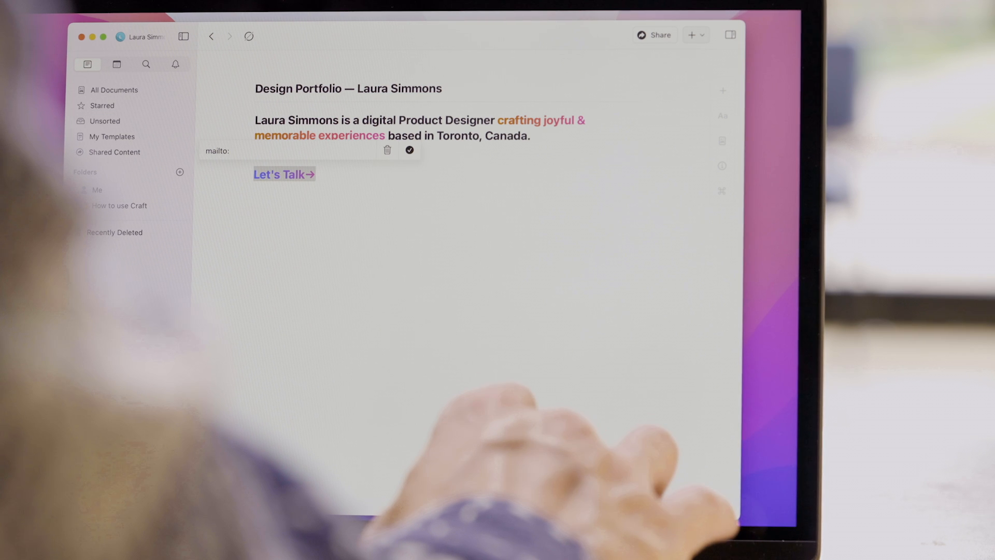
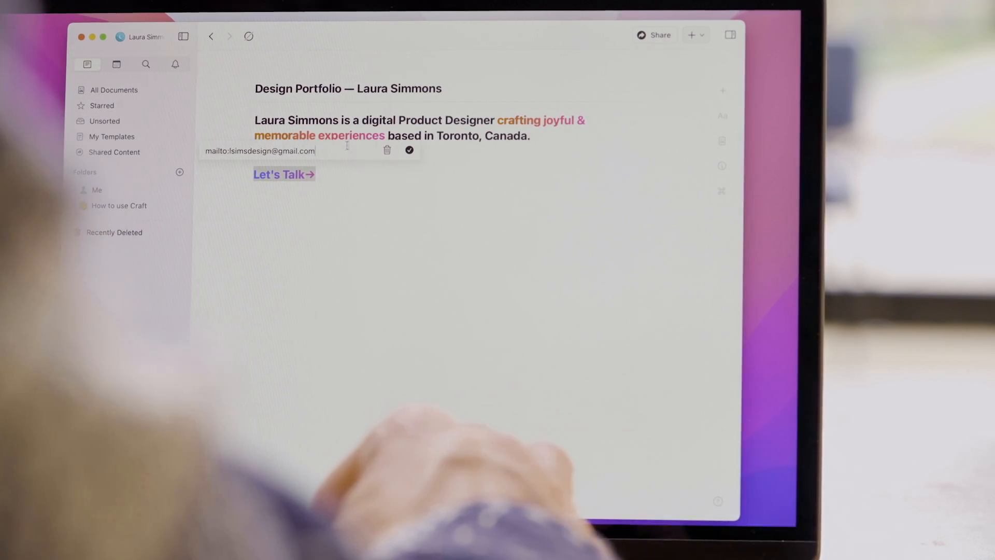
pyautogui.click(409, 149)
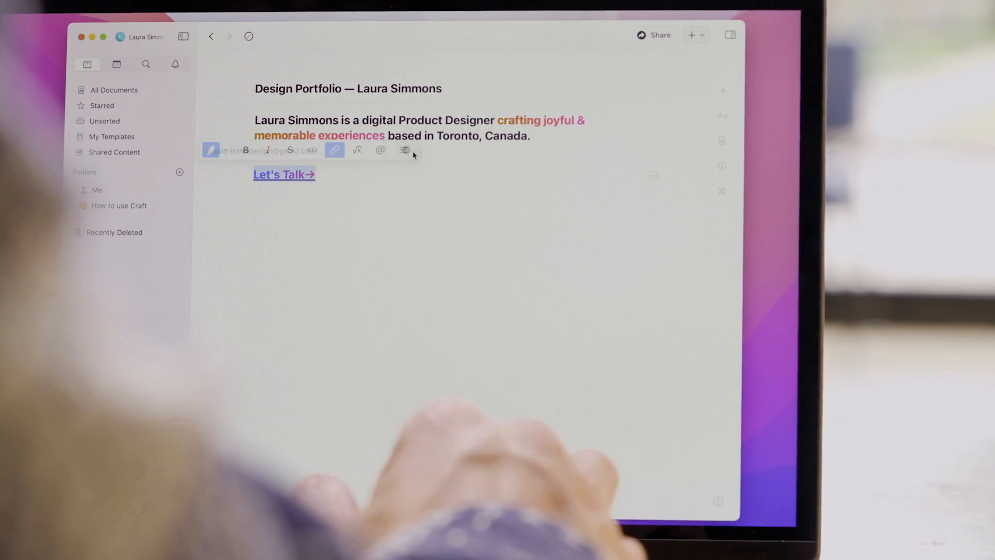
pyautogui.click(357, 170)
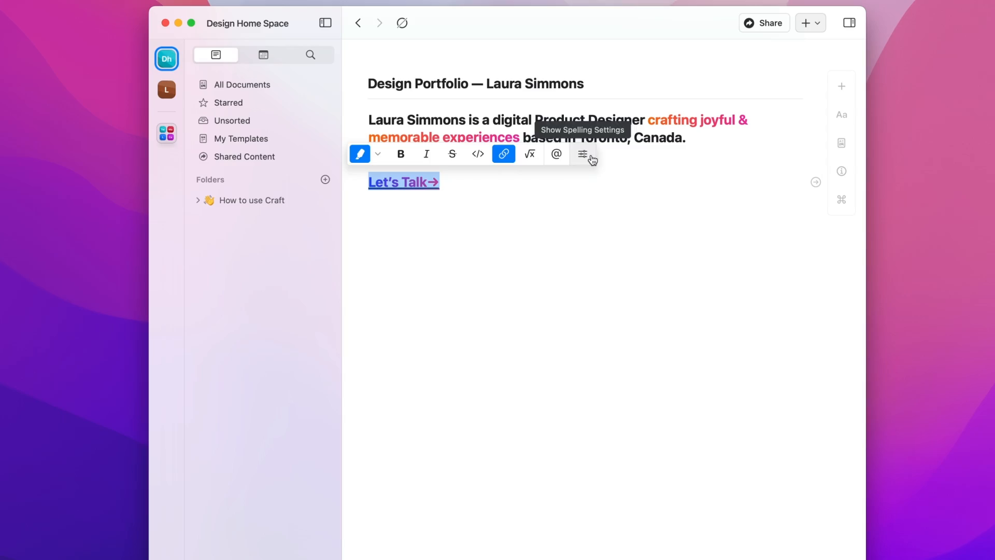
pyautogui.click(510, 184)
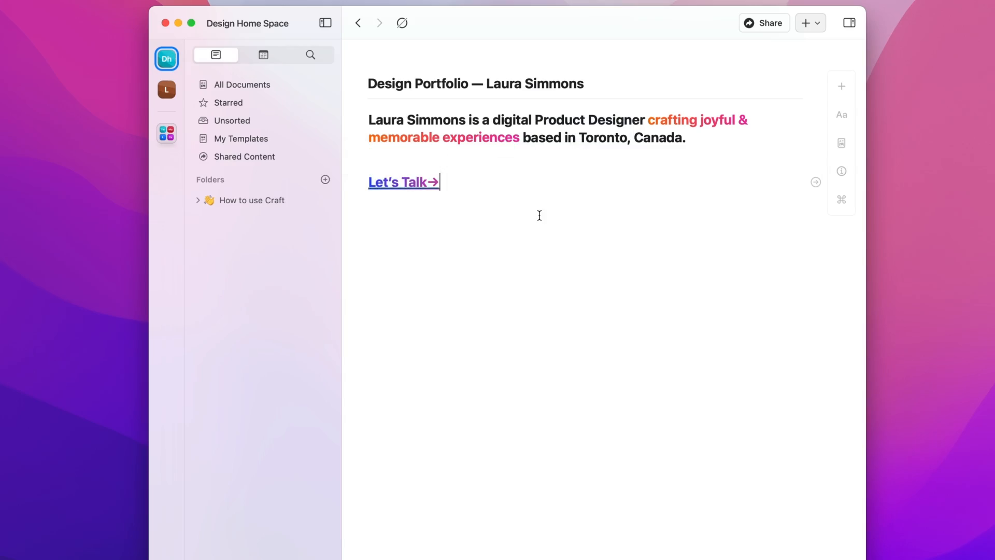
# Step: Add a cover image to the page from the portfolio banner PNG file
pyautogui.click(841, 144)
pyautogui.click(774, 248)
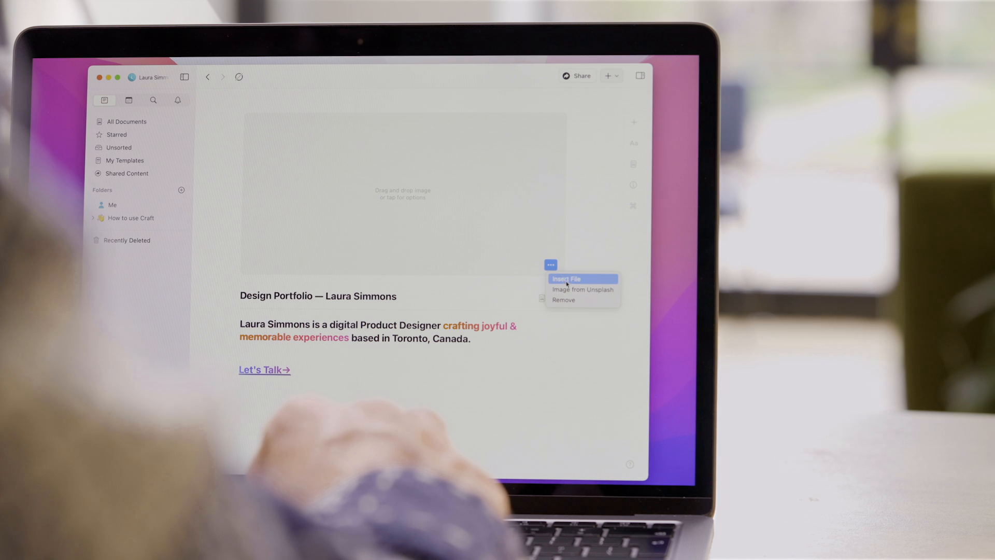
pyautogui.click(804, 294)
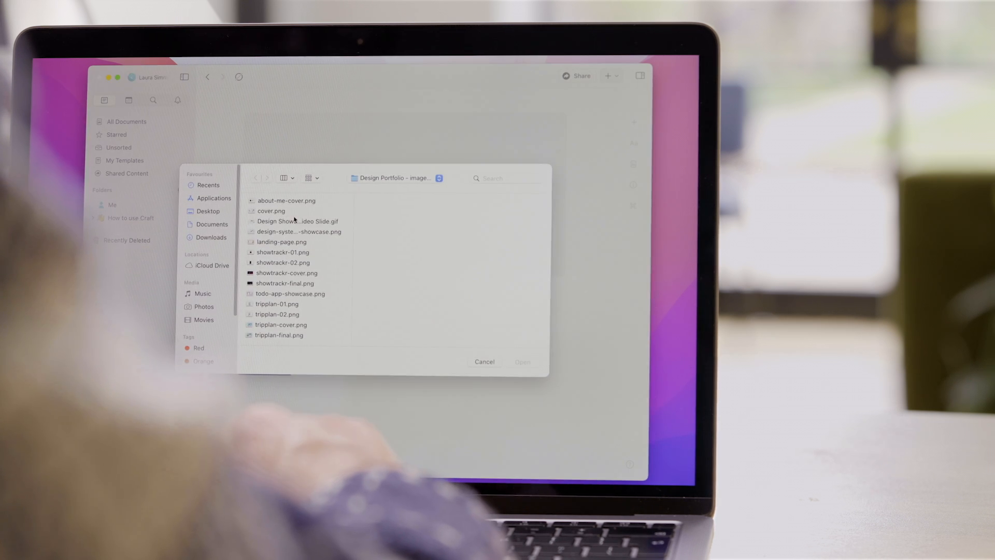
pyautogui.click(293, 219)
pyautogui.click(524, 362)
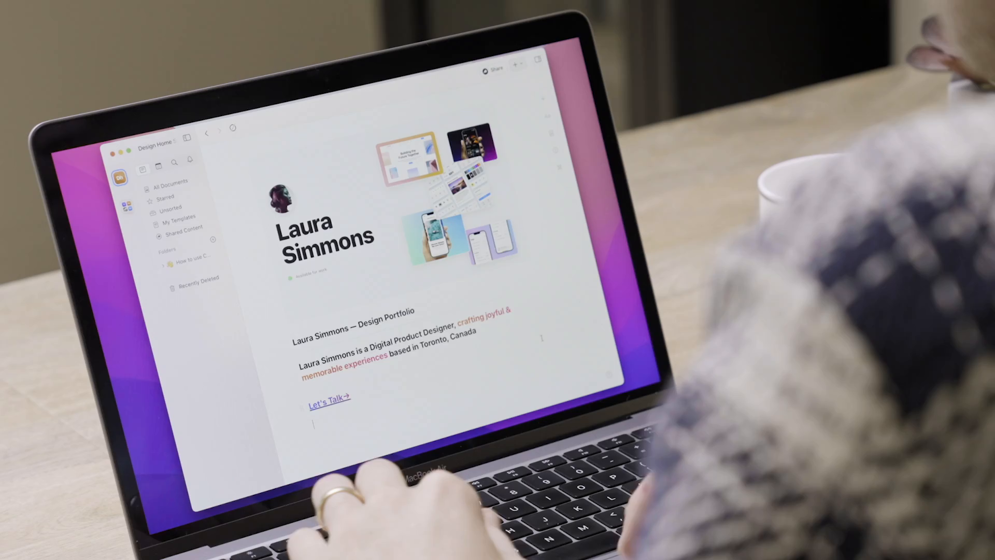
pyautogui.click(547, 117)
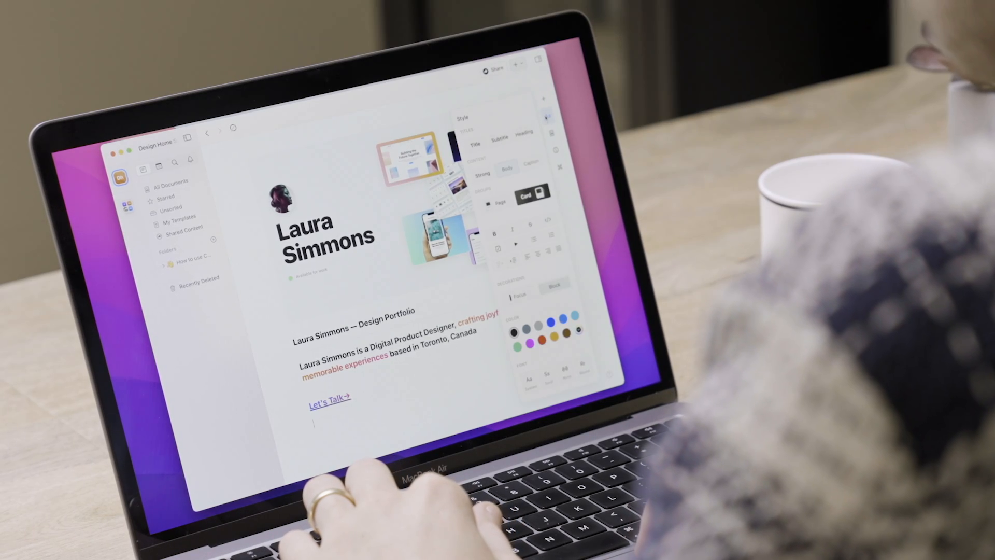
pyautogui.click(546, 120)
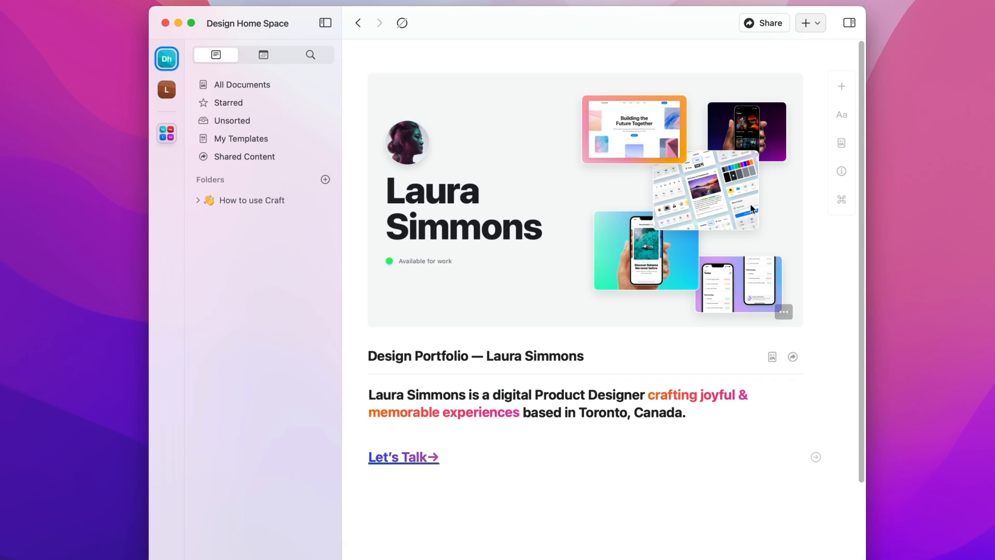
# Step: Insert a dotted divider below the Let's Talk→ heading
pyautogui.click(841, 87)
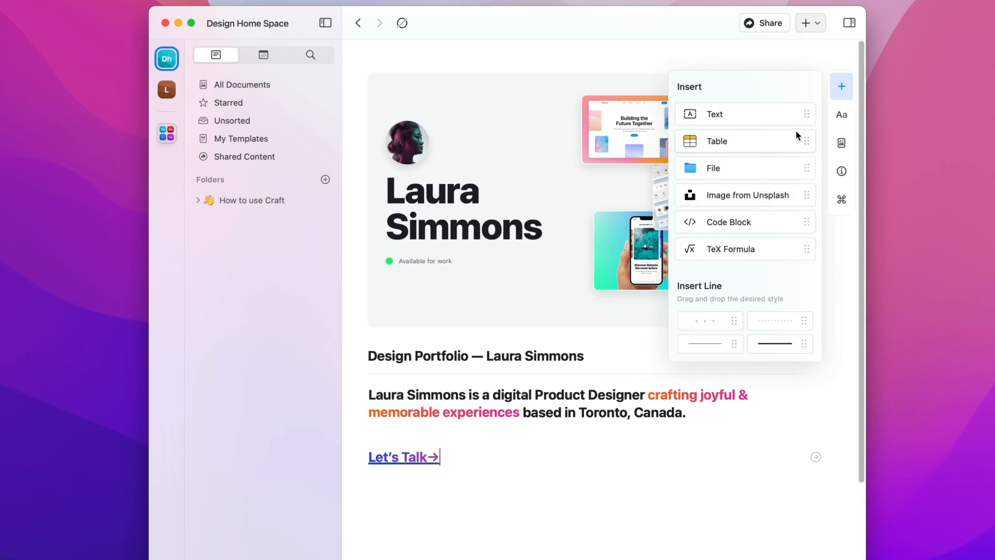
pyautogui.moveTo(782, 321); pyautogui.dragTo(589, 474)
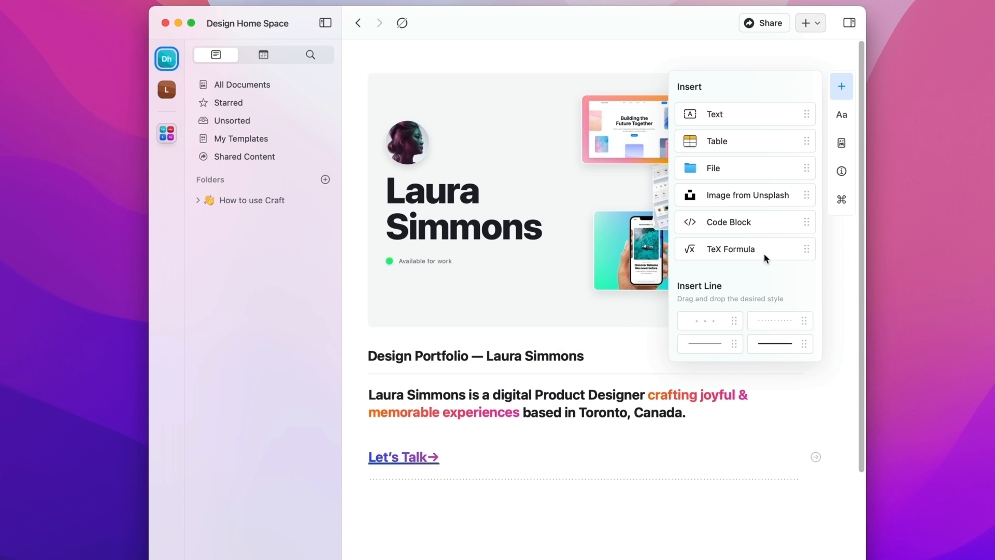
pyautogui.click(837, 122)
# Step: Add a 'Nice to meet you!' heading followed by a paragraph about the designer's background
pyautogui.click(792, 133)
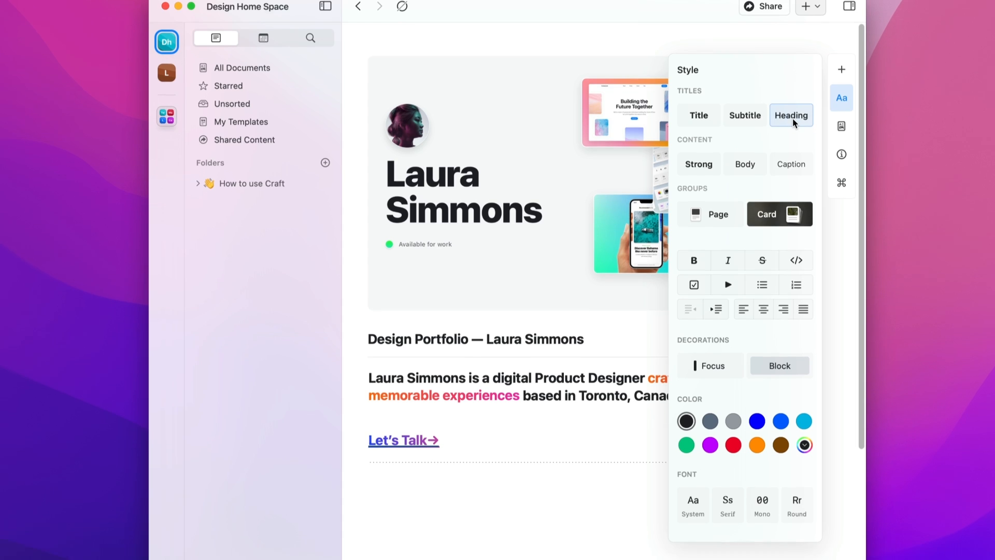
pyautogui.write('Nice to meet you!')
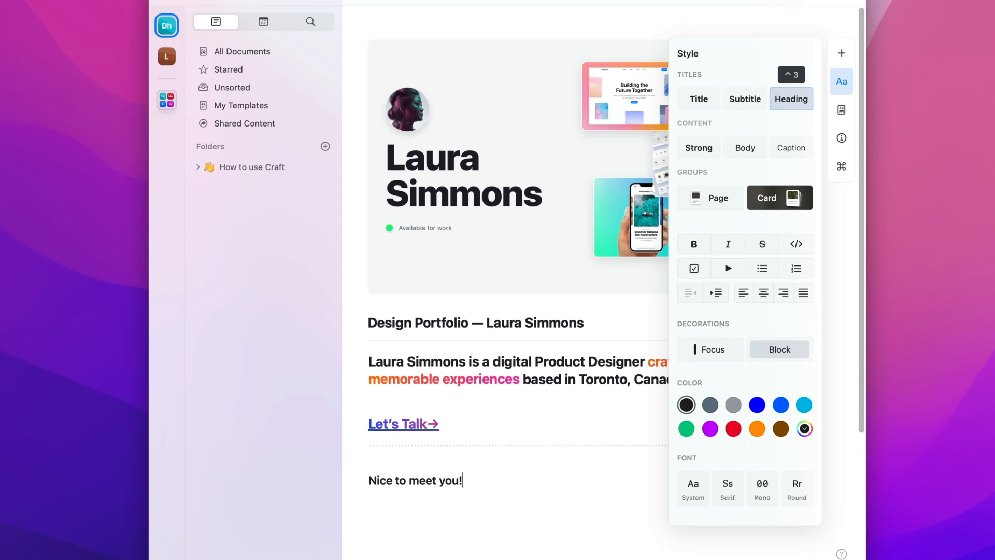
pyautogui.press('Return')
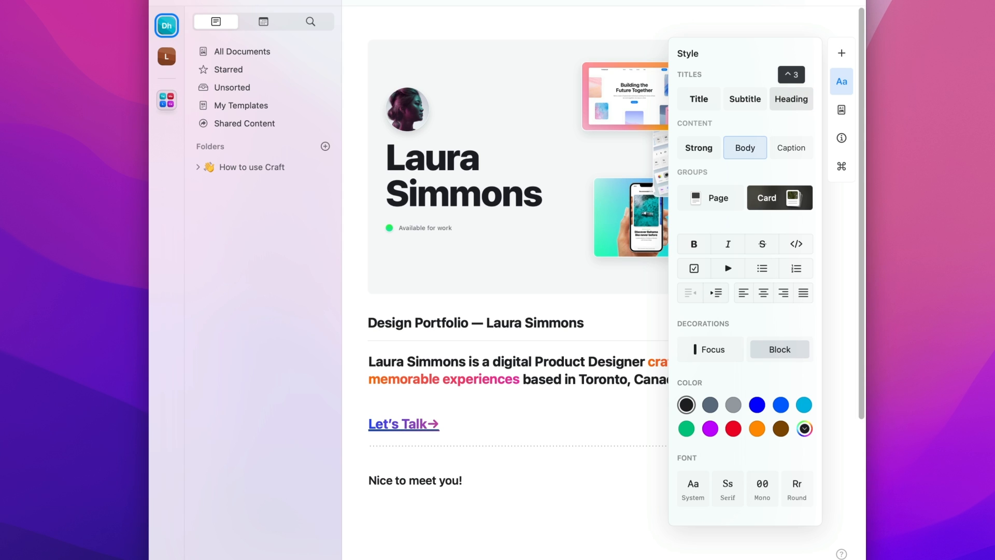
pyautogui.write('My name is Laura and currently')
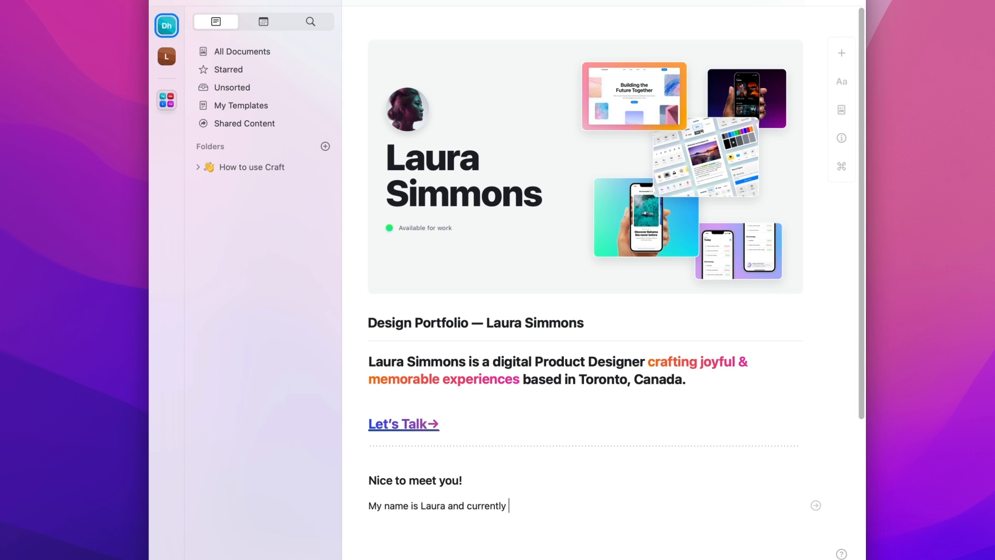
pyautogui.write("ces with the combination of design, business, and marketing. I've been passionate about")
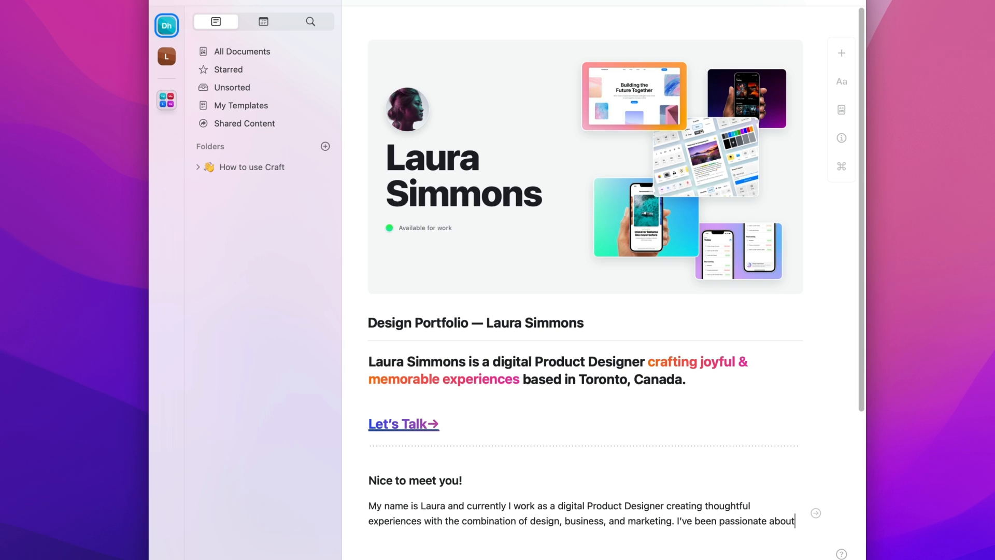
pyautogui.write('arly childhood and have been a pr')
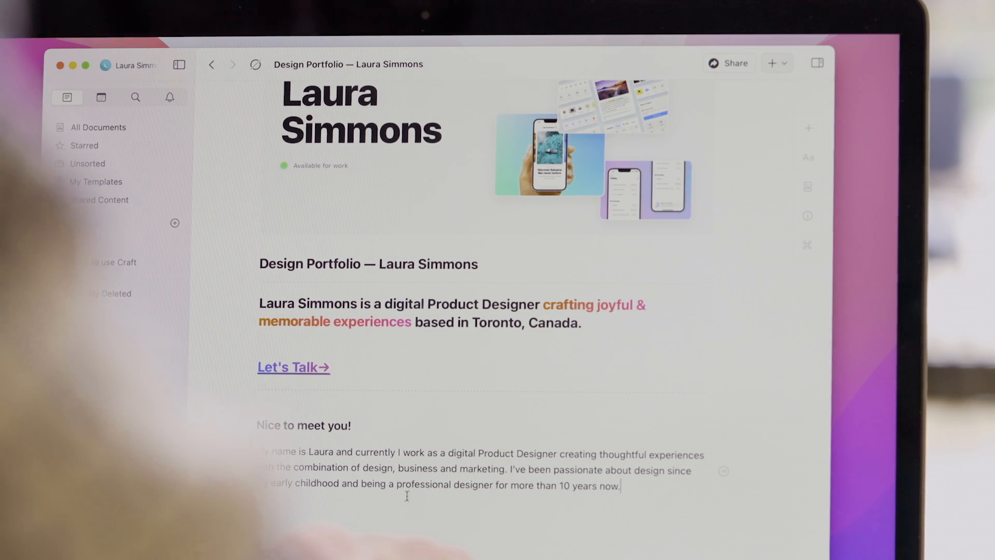
pyautogui.moveTo(293, 467); pyautogui.dragTo(506, 469)
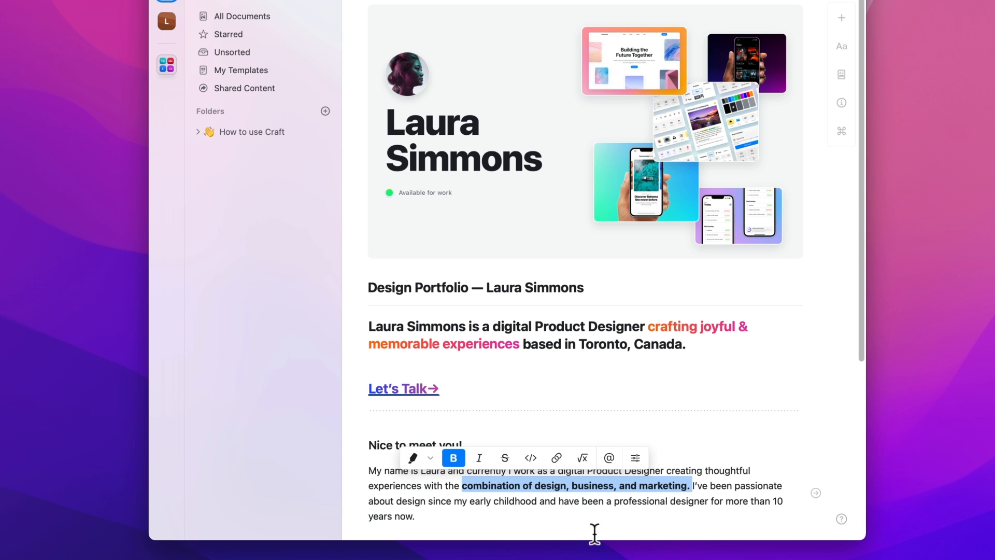
pyautogui.click(576, 522)
pyautogui.scroll(-2, 570, 515)
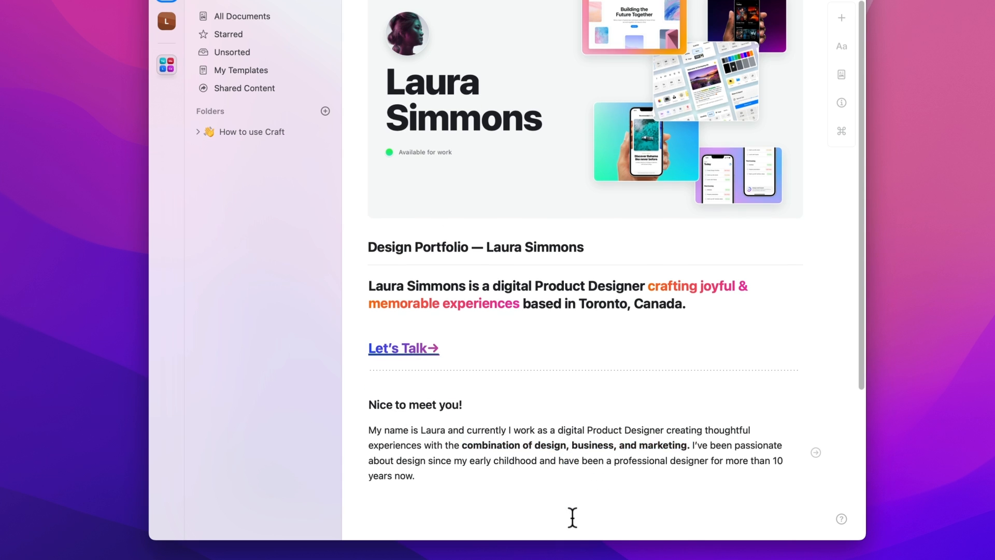
pyautogui.scroll(-2, 601, 477)
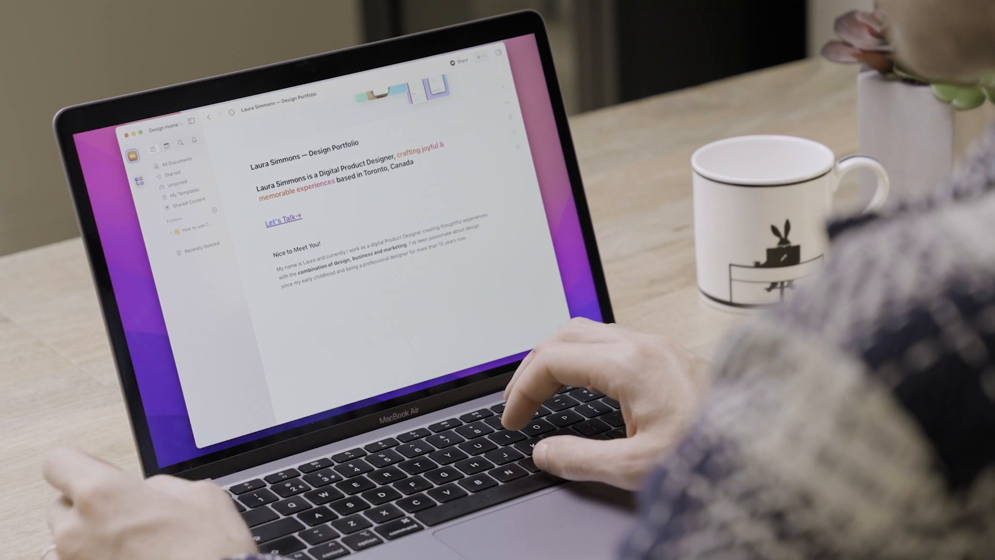
# Step: Add an 'About Me' title heading below the intro and paste the background paragraphs beneath it
pyautogui.press('Return')
pyautogui.hotkey('ctrl', '3')
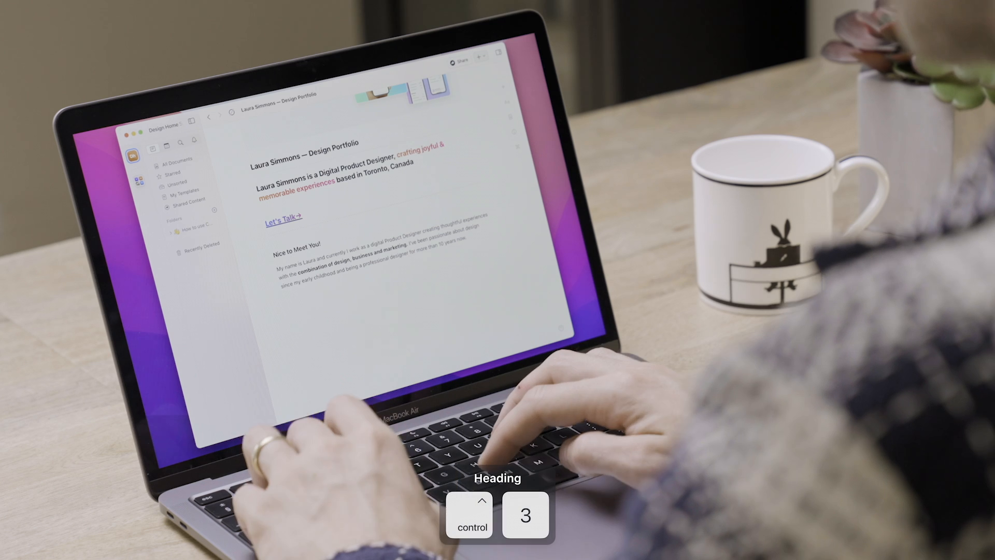
pyautogui.write('About Me')
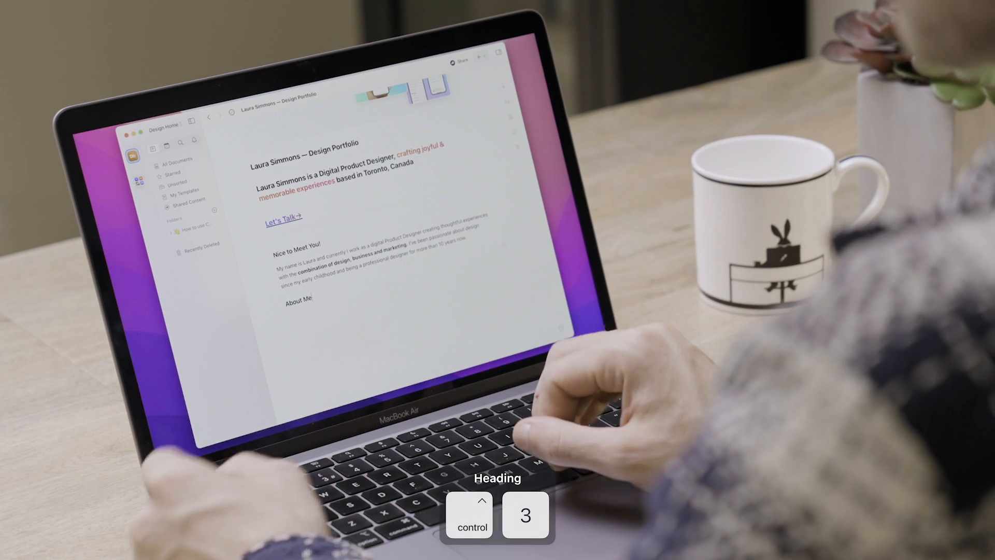
pyautogui.hotkey('ctrl', '2')
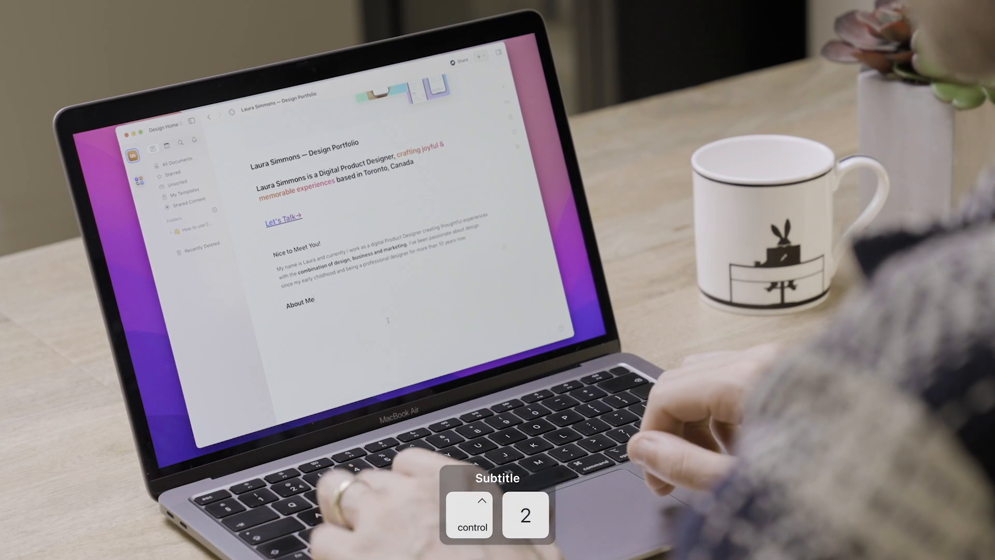
pyautogui.hotkey('ctrl', '1')
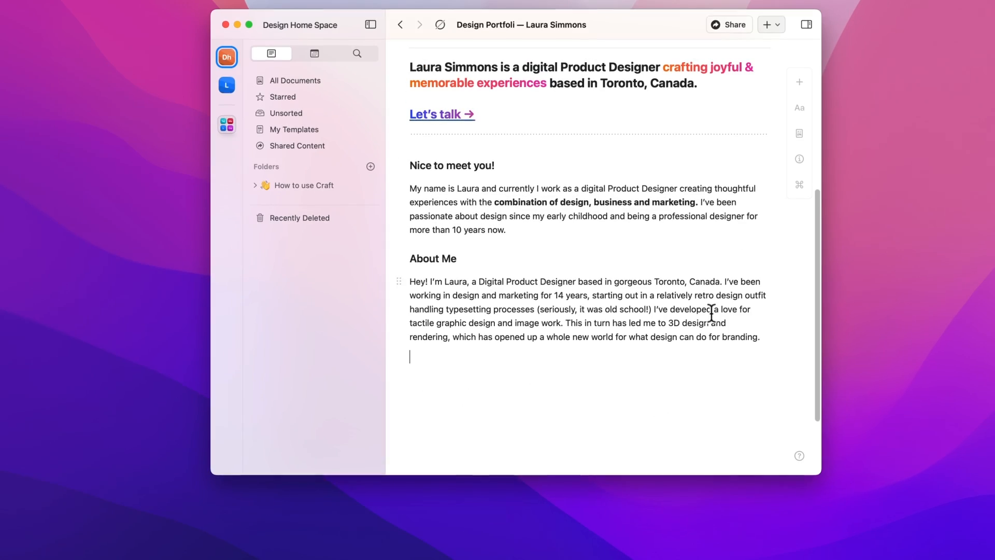
pyautogui.write('I am extremely passionate about Product Design and I am always looking for new and innovative ways to improve users experiences. I am confident that I would be a valuable asset to your team. I am excited to put my skills and experience to work for your company and I believe that I can help your company achieve its Product Design Goals goals. I’m also an avid cinephile and alongside my Product Design Podcast I co-host Cinema-Goers on the Loose with my best friend Kat.')
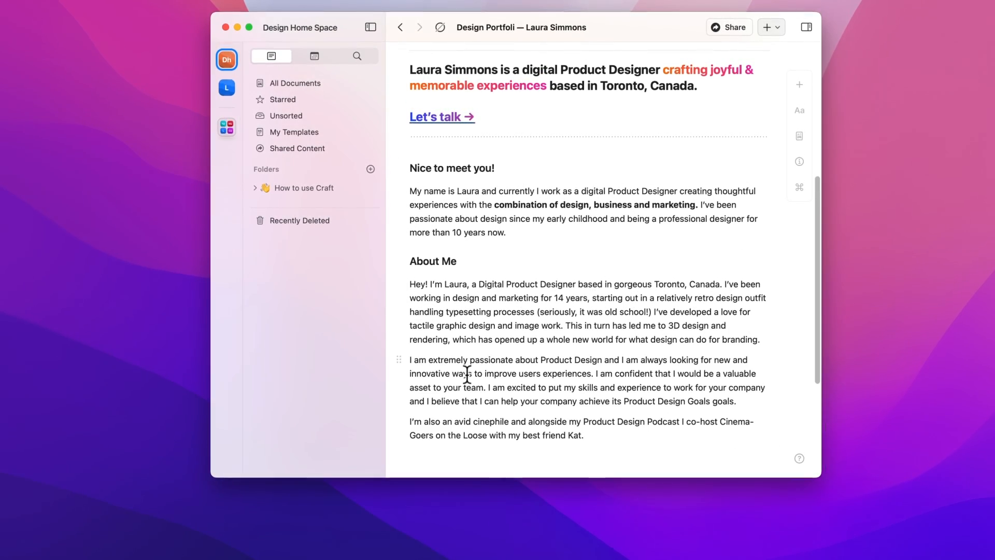
pyautogui.click(399, 422)
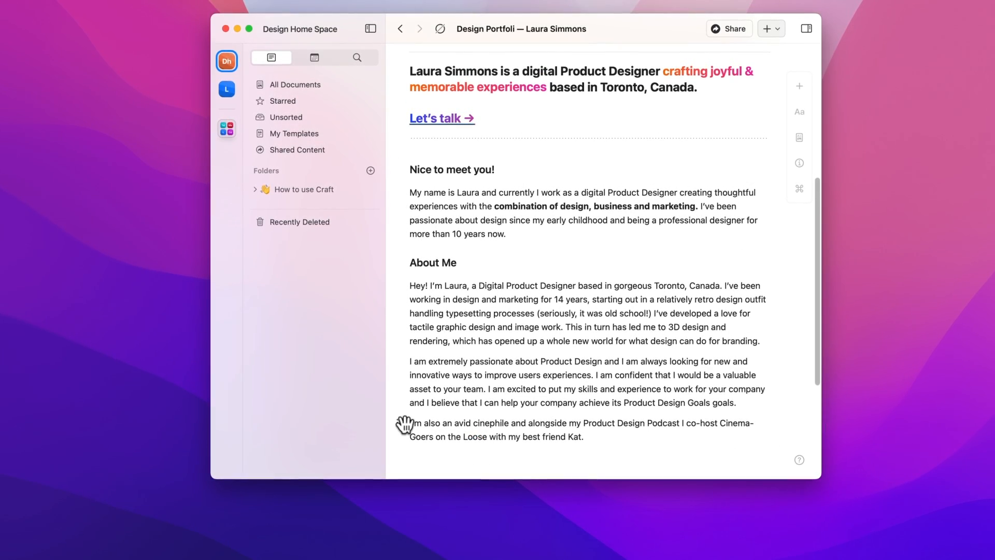
# Step: Group the About Me heading and paragraphs, style the group as a card, and open it
pyautogui.keyDown('shift'); pyautogui.click(424, 259); pyautogui.keyUp('shift')
pyautogui.rightClick(489, 323)
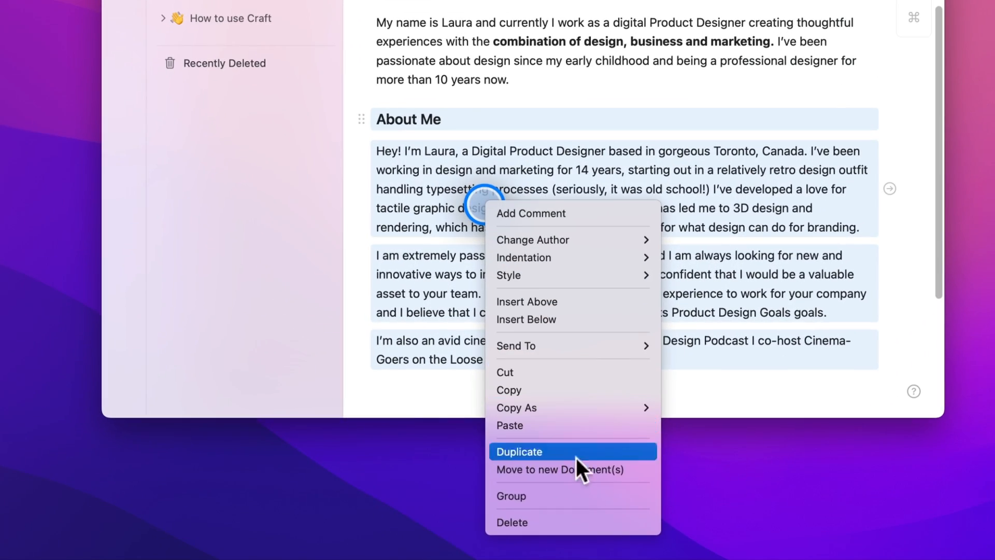
pyautogui.click(587, 489)
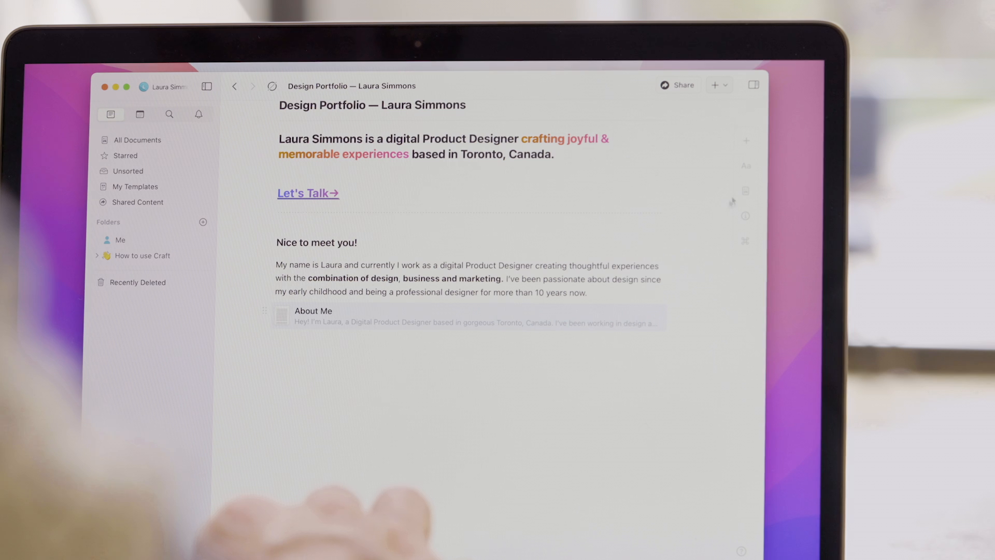
pyautogui.click(750, 170)
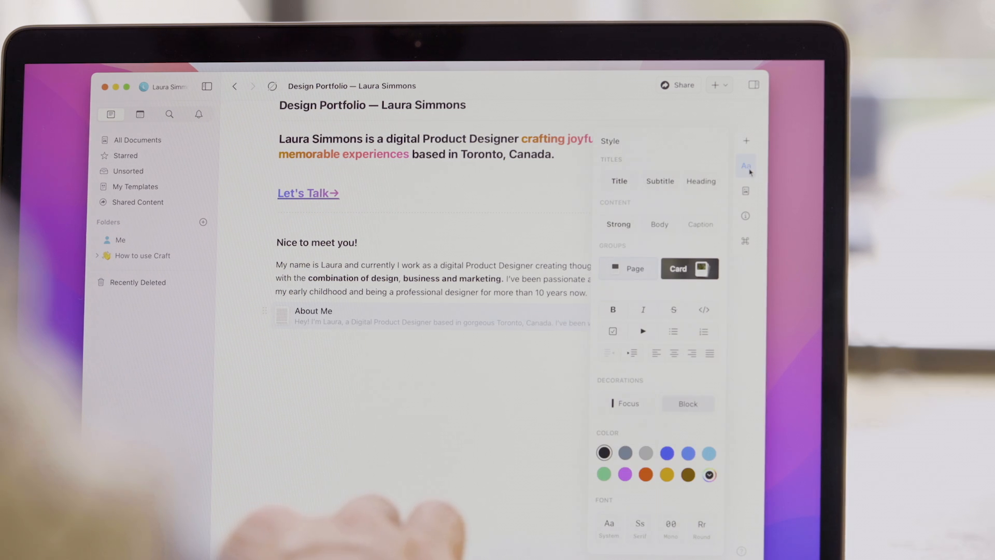
pyautogui.click(693, 270)
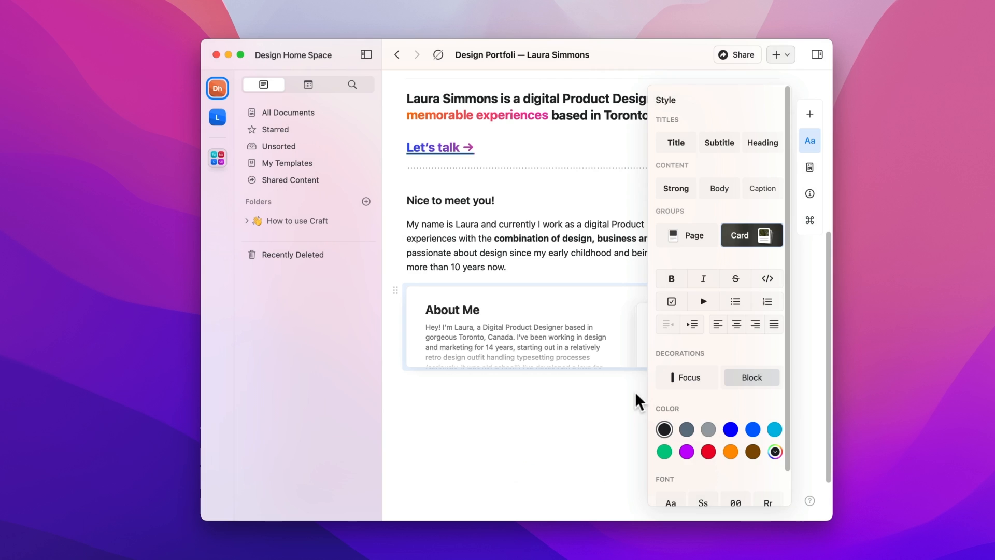
pyautogui.click(636, 391)
# Step: Upload about-me-cover.png as the About Me page's cover image
pyautogui.click(612, 343)
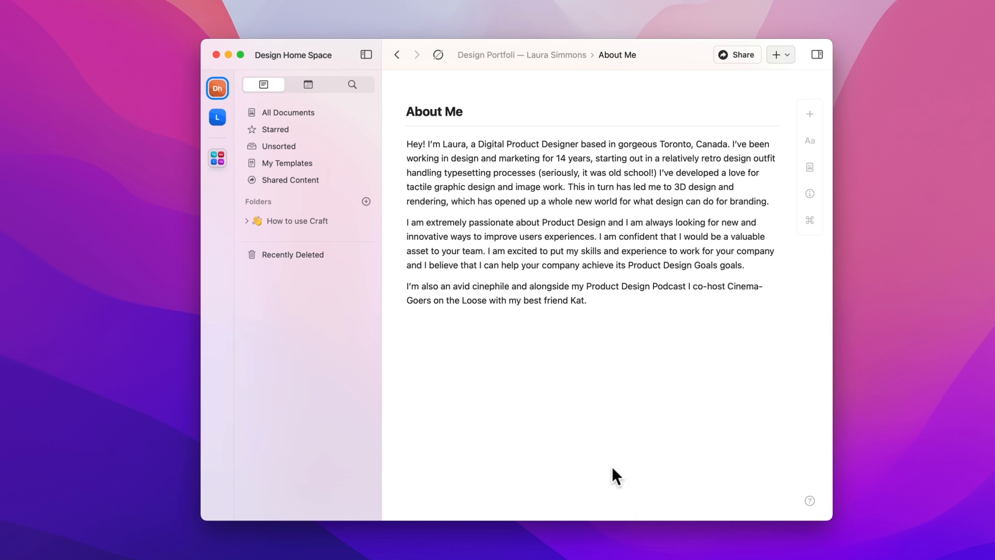
pyautogui.click(810, 167)
pyautogui.click(756, 267)
pyautogui.click(819, 272)
pyautogui.click(829, 287)
pyautogui.click(427, 210)
pyautogui.click(723, 396)
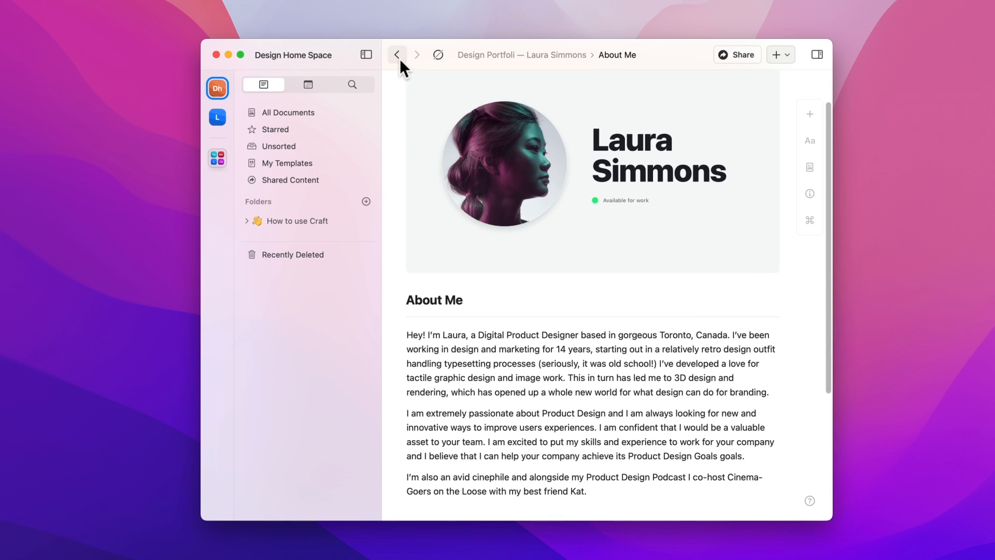
# Step: Go back to the Design Portfolio page and start a slash command below the About Me card
pyautogui.click(398, 55)
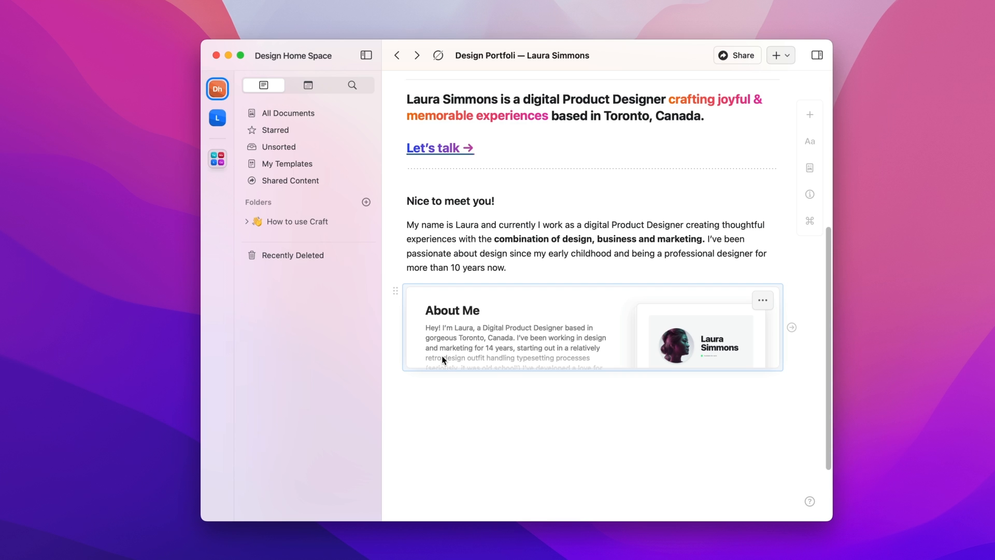
pyautogui.press('\\')
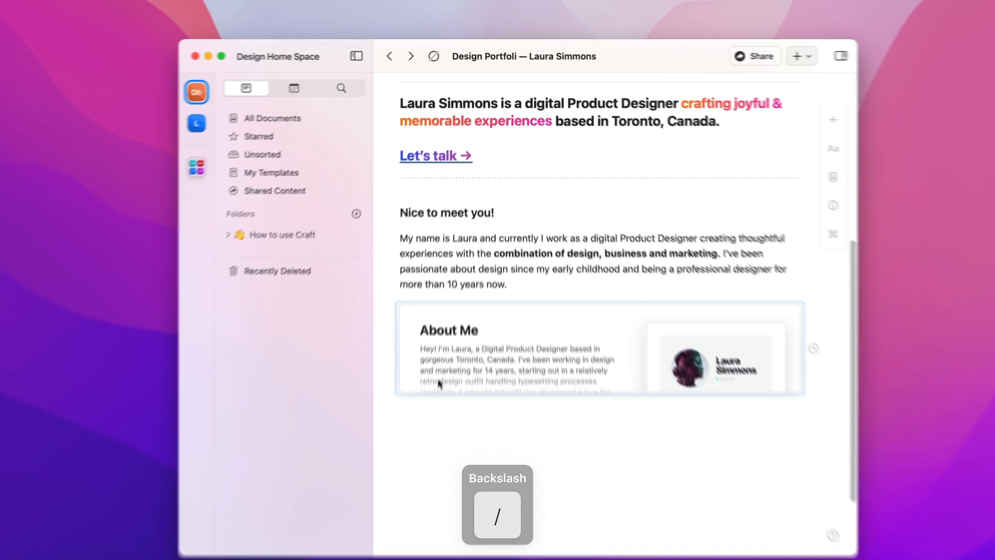
pyautogui.press('/')
pyautogui.scroll(-5, 493, 337)
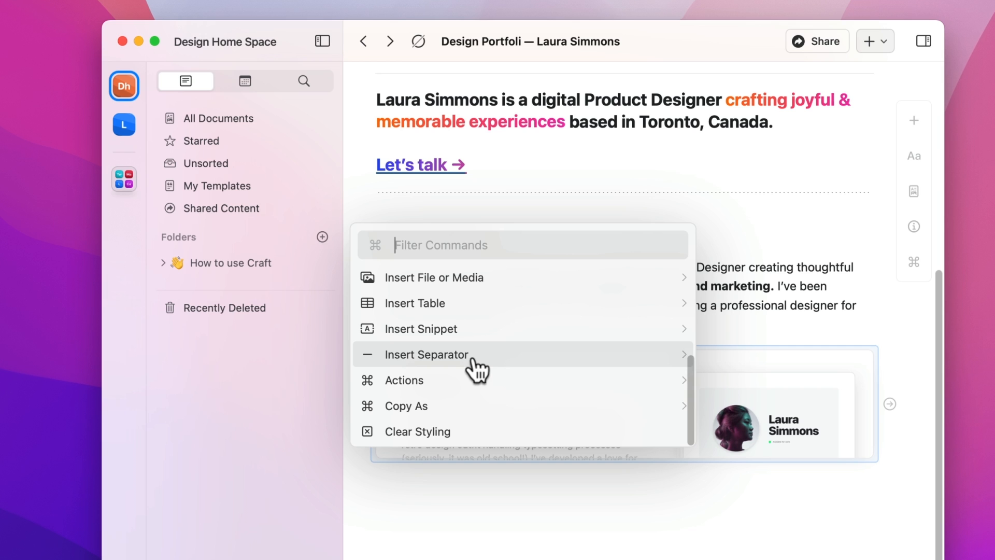
# Step: Insert a dotted separator below the About Me card using the 'lin' filter
pyautogui.write('sep')
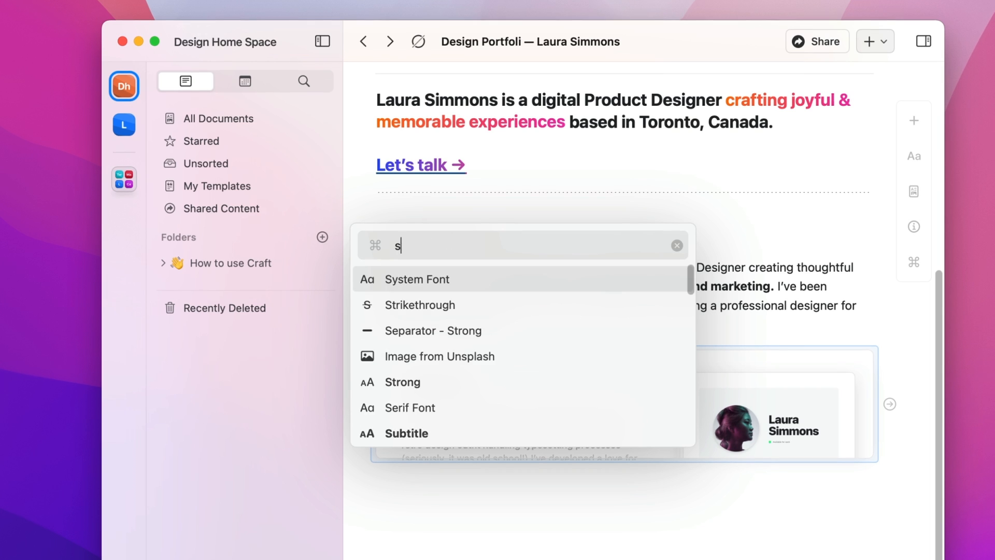
pyautogui.press('BackSpace')
pyautogui.press('BackSpace')
pyautogui.press('BackSpace')
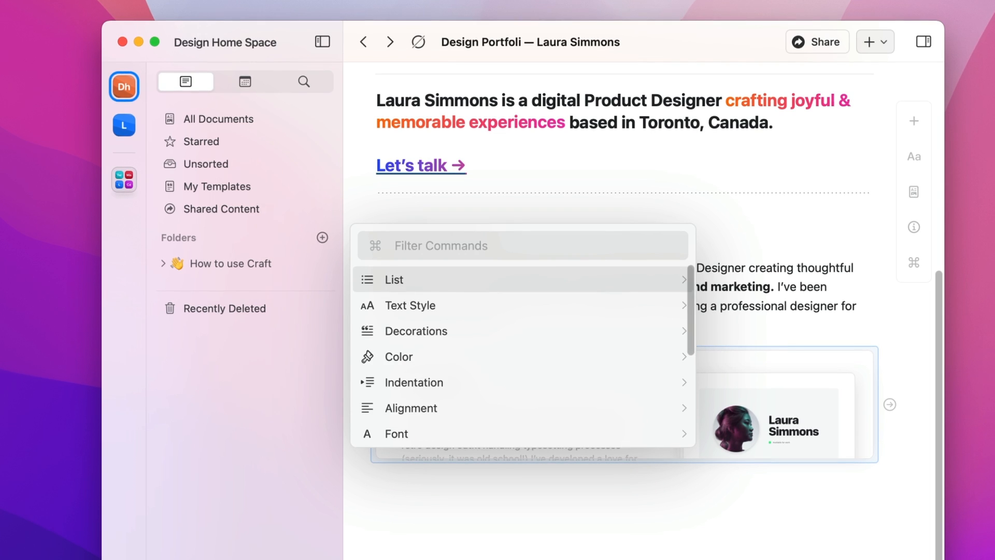
pyautogui.write('lin')
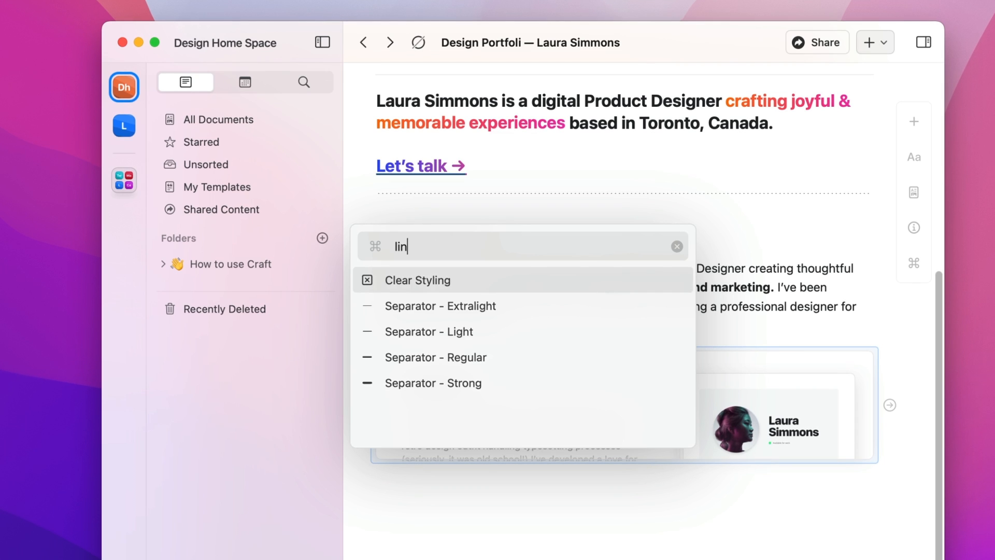
pyautogui.press('Down')
# Step: Type the 'How I work - My Design Process' heading and its process-stage paragraphs
pyautogui.press('Return')
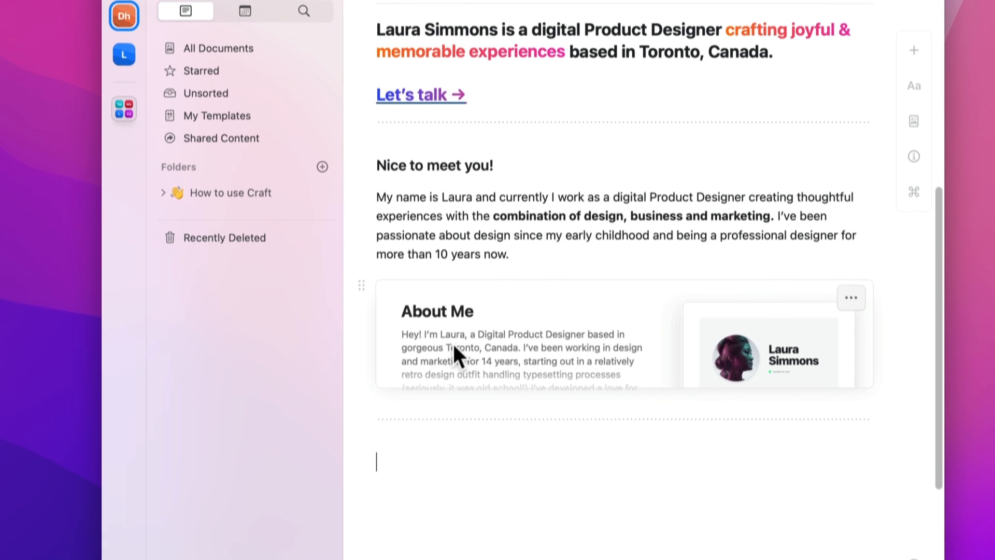
pyautogui.write('How I work - My Design Process')
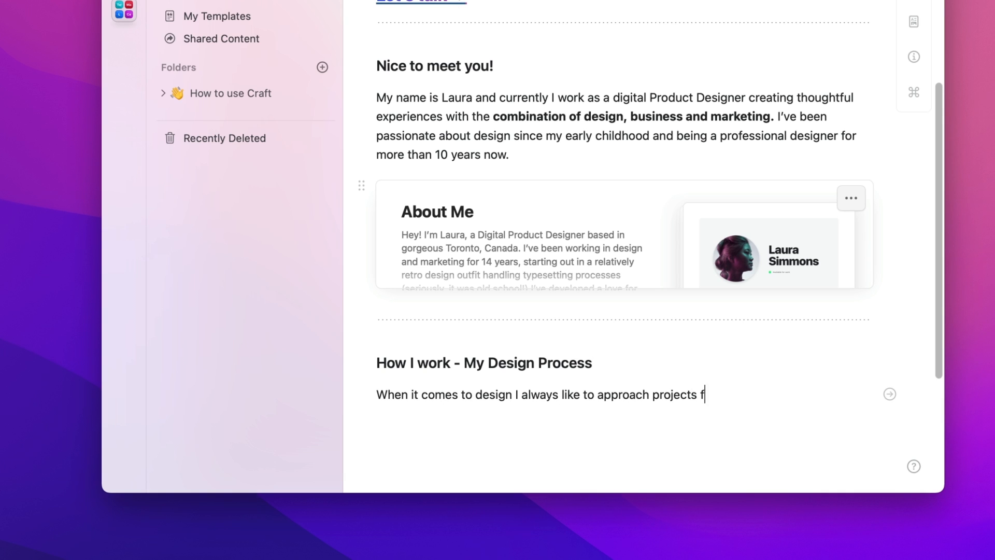
pyautogui.write(', consideri')
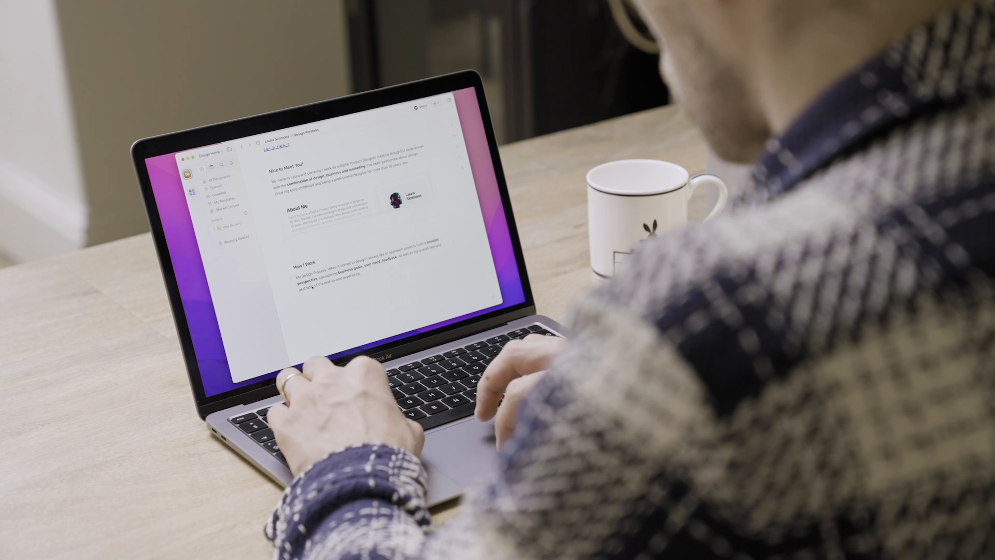
pyautogui.write('-end')
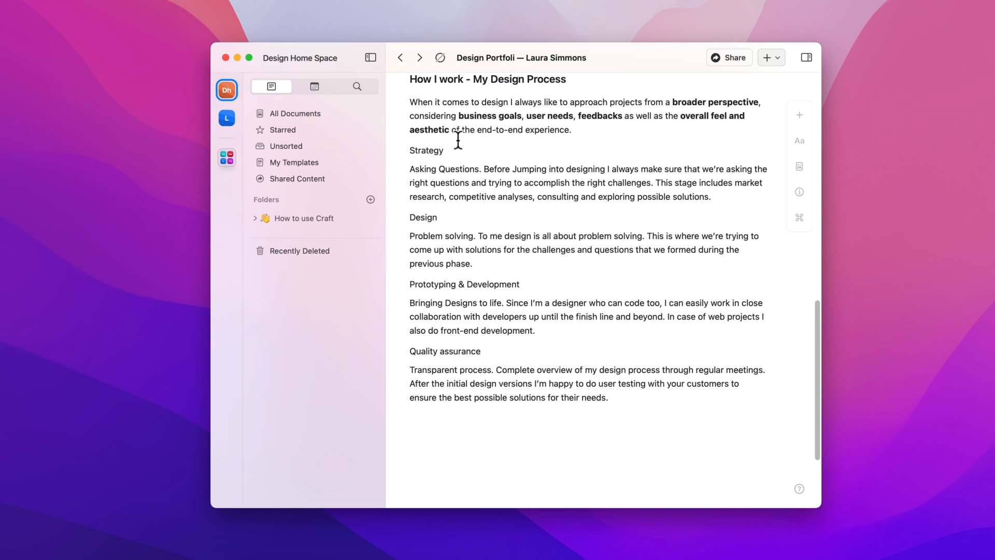
# Step: Bold the Strategy, Design, Prototyping & Development and Quality assurance headings
pyautogui.keyDown('super'); pyautogui.click(433, 150); pyautogui.keyUp('super')
pyautogui.keyDown('super'); pyautogui.click(415, 217); pyautogui.keyUp('super')
pyautogui.keyDown('super'); pyautogui.click(416, 284); pyautogui.keyUp('super')
pyautogui.keyDown('super'); pyautogui.click(432, 350); pyautogui.keyUp('super')
pyautogui.press('super+b')
# Step: Indent the four stage description paragraphs under their headings
pyautogui.keyDown('super'); pyautogui.click(443, 366); pyautogui.keyUp('super')
pyautogui.keyDown('super'); pyautogui.click(441, 317); pyautogui.keyUp('super')
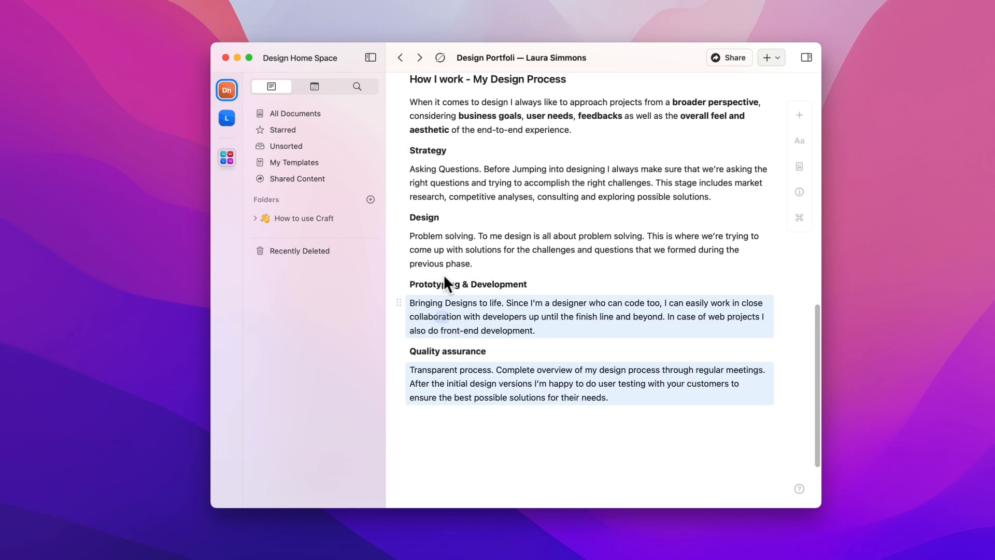
pyautogui.keyDown('super'); pyautogui.click(441, 249); pyautogui.keyUp('super')
pyautogui.keyDown('super'); pyautogui.click(439, 181); pyautogui.keyUp('super')
pyautogui.press('Tab')
pyautogui.click(710, 422)
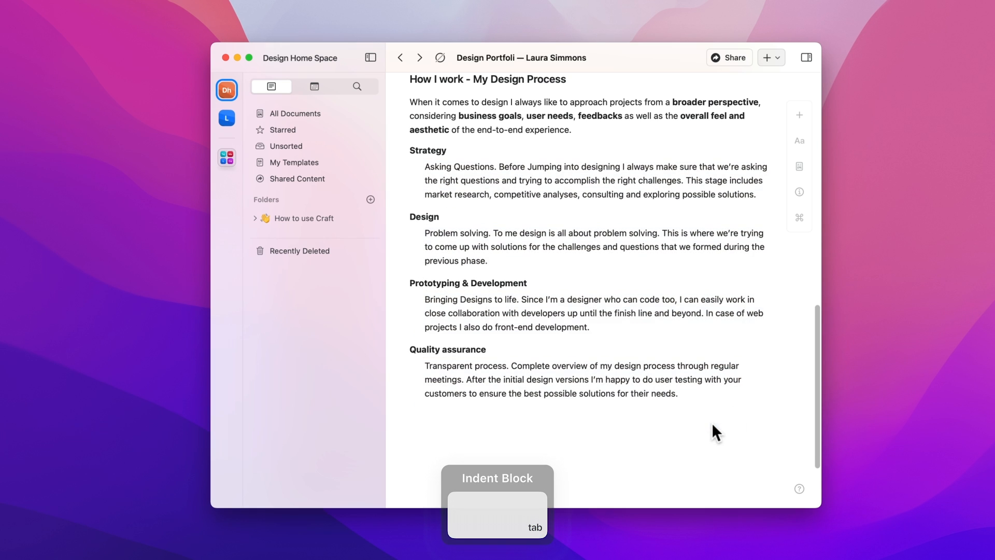
pyautogui.scroll(1, 712, 424)
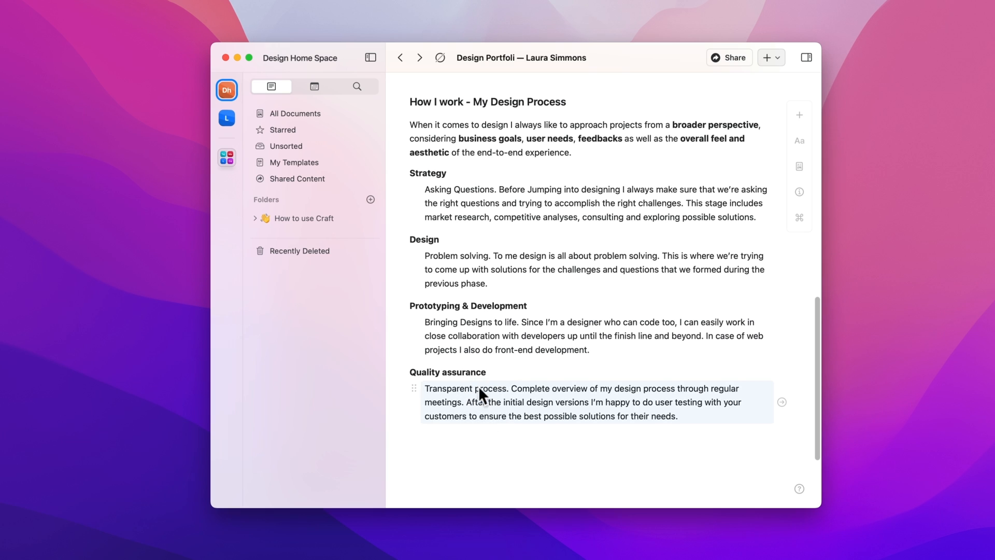
# Step: Turn the process section from Strategy down into a bulleted list
pyautogui.keyDown('shift'); pyautogui.click(423, 171); pyautogui.keyUp('shift')
pyautogui.click(798, 142)
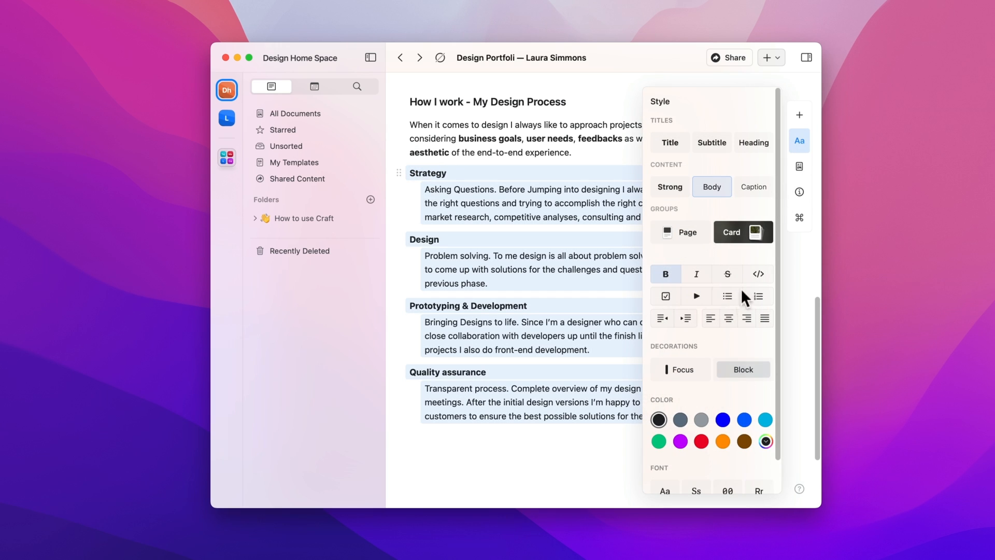
pyautogui.click(728, 297)
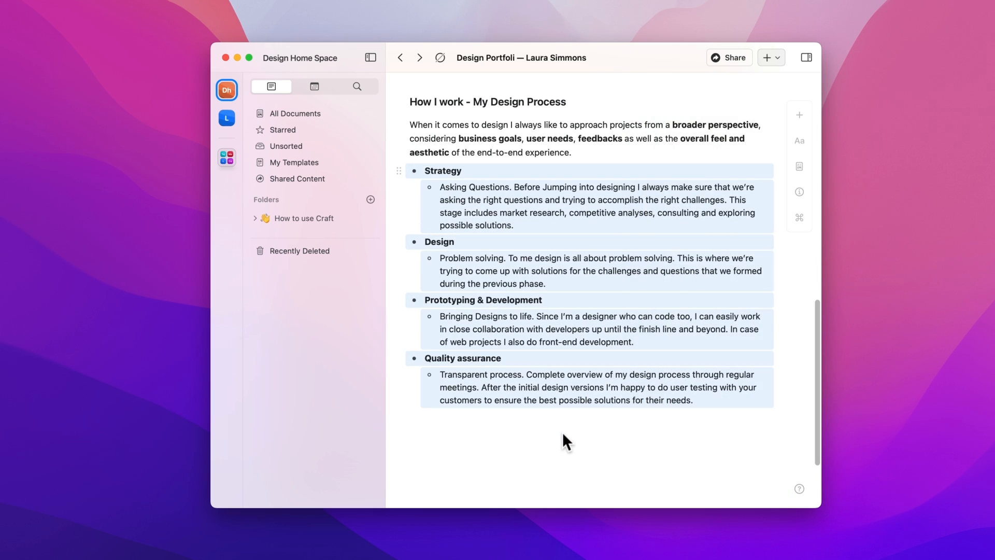
pyautogui.click(531, 436)
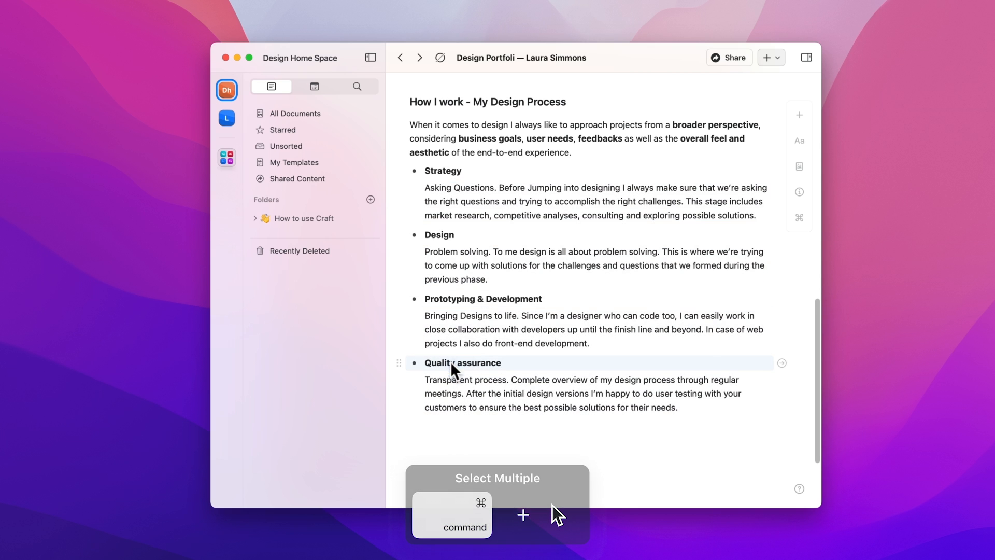
# Step: Convert the four process-stage rows into toggle lists
pyautogui.keyDown('super'); pyautogui.click(455, 363); pyautogui.keyUp('super')
pyautogui.keyDown('super'); pyautogui.click(464, 297); pyautogui.keyUp('super')
pyautogui.keyDown('super'); pyautogui.click(446, 238); pyautogui.keyUp('super')
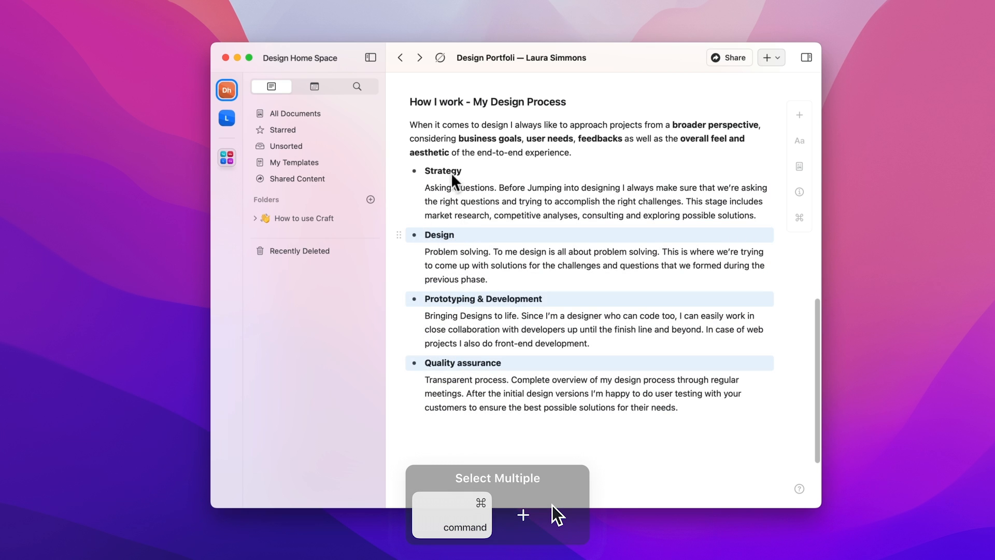
pyautogui.keyDown('super'); pyautogui.click(447, 171); pyautogui.keyUp('super')
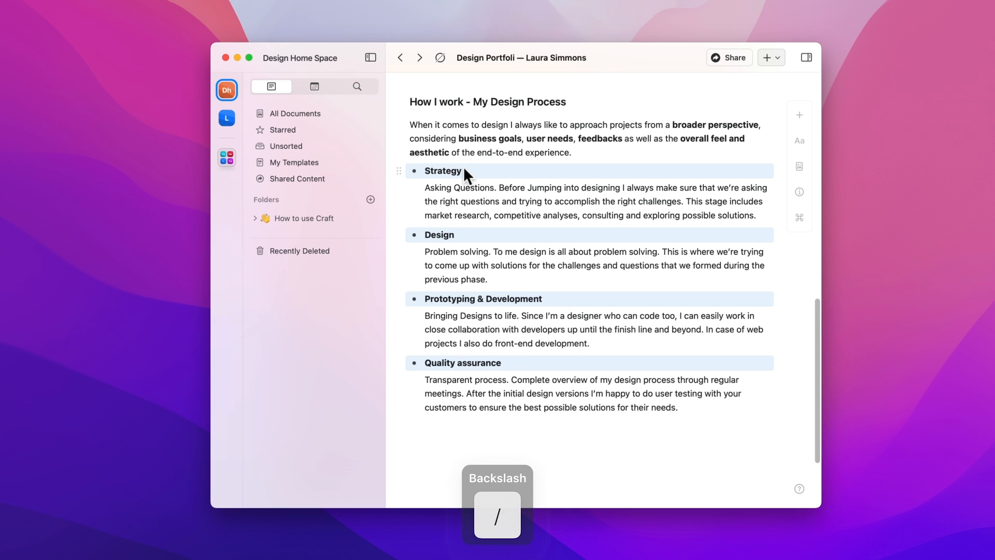
pyautogui.press('/')
pyautogui.write('togg')
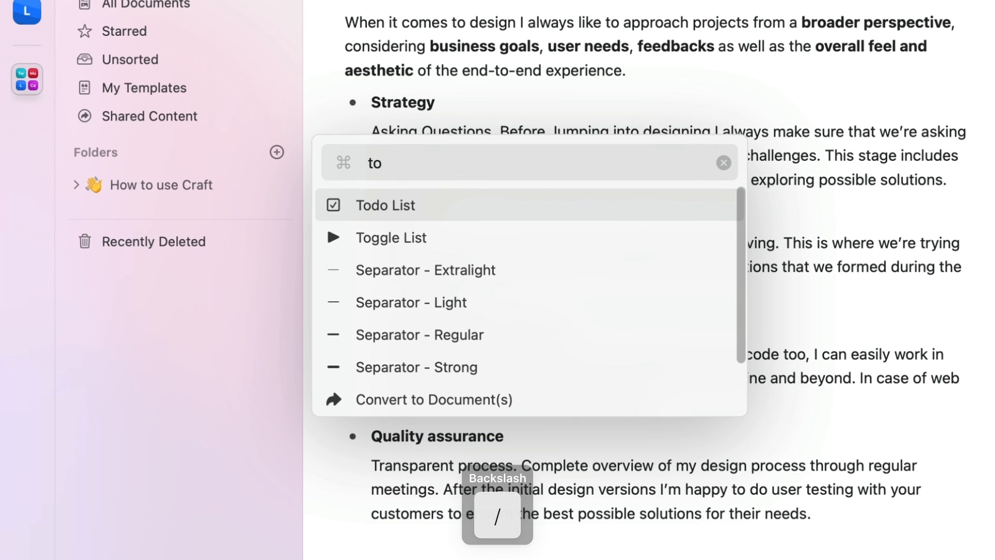
pyautogui.press('Return')
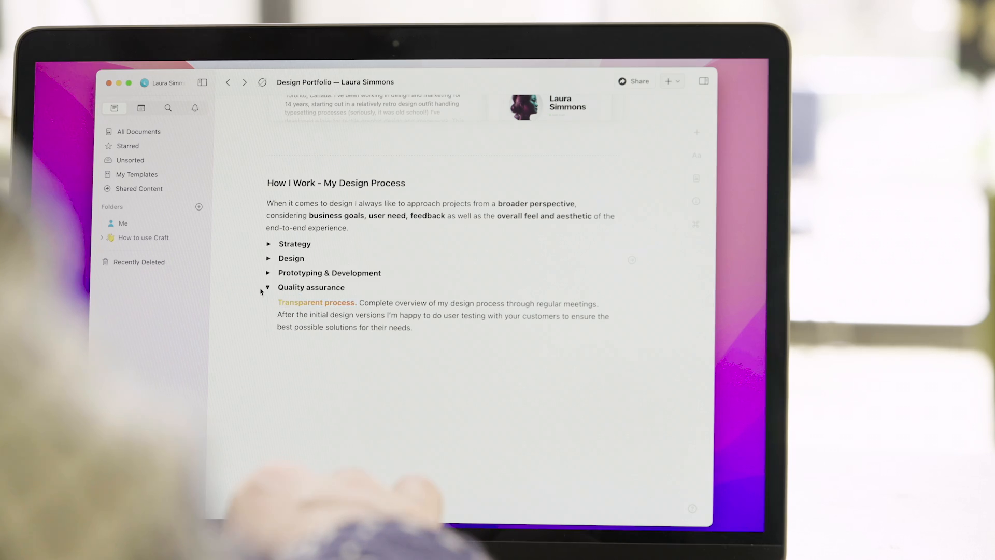
# Step: Colour the lead phrases 'Bringing Designs to life.' and 'Problem solving.', the latter with a gradient
pyautogui.moveTo(366, 288); pyautogui.dragTo(278, 288)
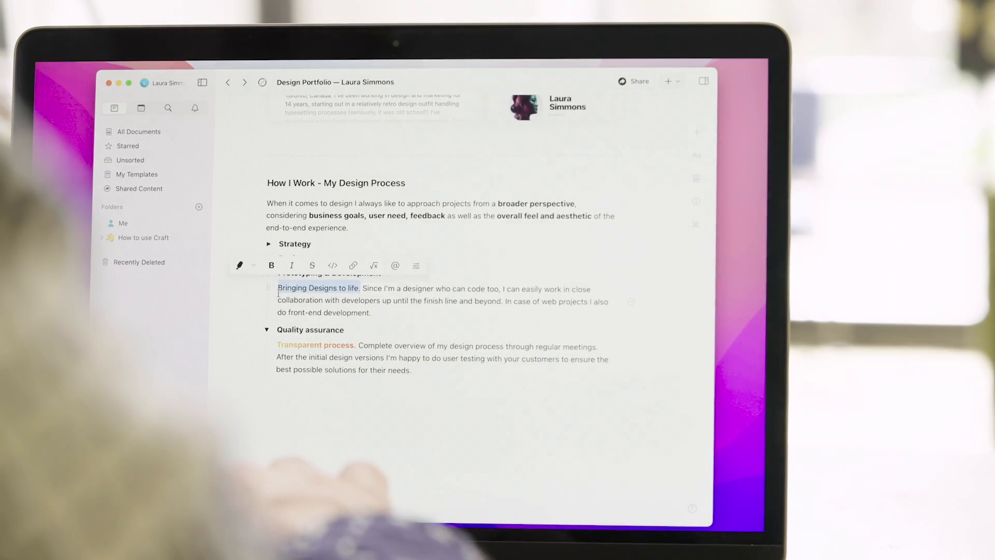
pyautogui.click(240, 264)
pyautogui.click(393, 316)
pyautogui.click(269, 258)
pyautogui.moveTo(340, 273); pyautogui.dragTo(279, 274)
pyautogui.click(269, 252)
pyautogui.click(240, 251)
pyautogui.click(374, 303)
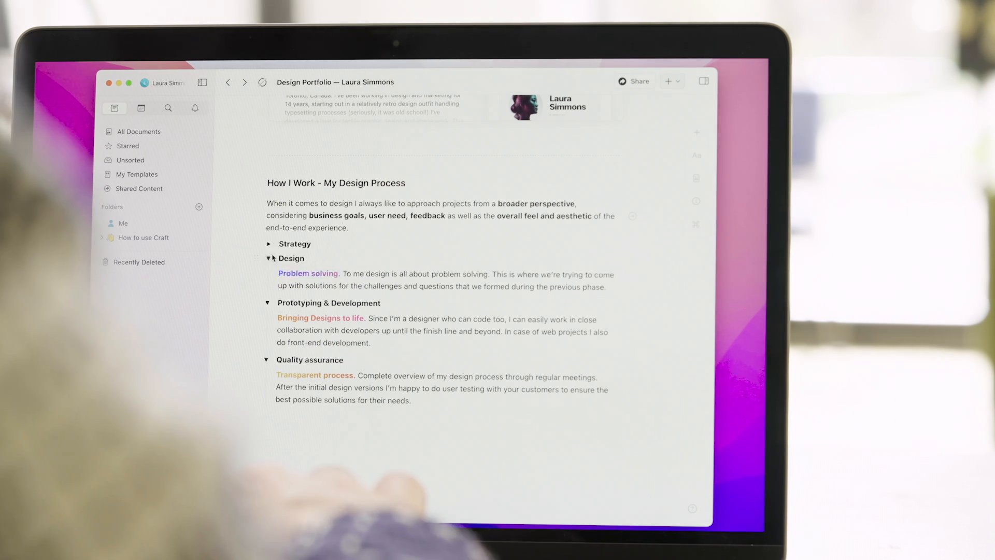
# Step: Make the Strategy step's 'Asking Questions.' phrase bold and coloured
pyautogui.click(269, 244)
pyautogui.moveTo(345, 259); pyautogui.dragTo(277, 262)
pyautogui.click(271, 236)
pyautogui.click(240, 236)
pyautogui.click(362, 287)
pyautogui.click(441, 441)
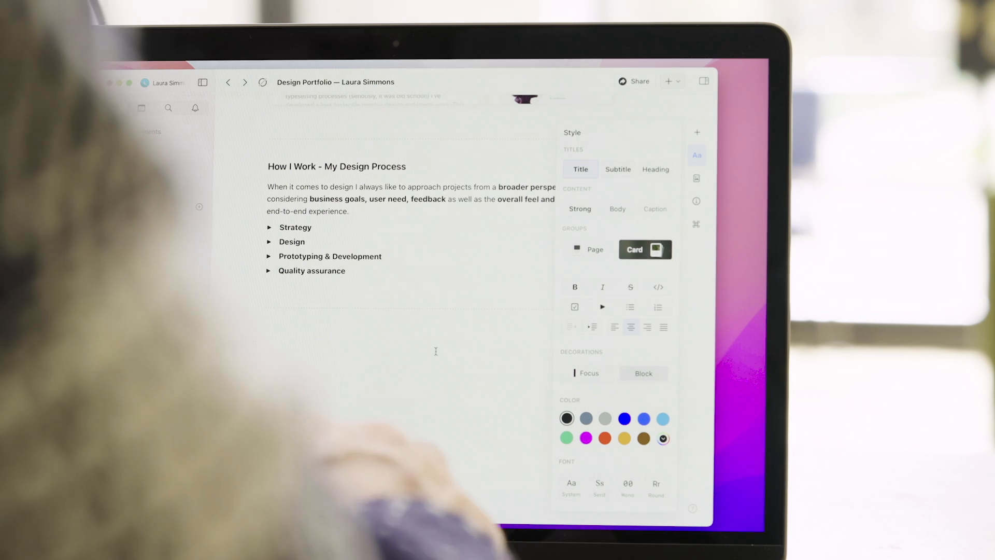
# Step: Type 'Highlighted Projects' with the tagline 'Discover how I approach and solve challenges' beneath it
pyautogui.write('Highlight')
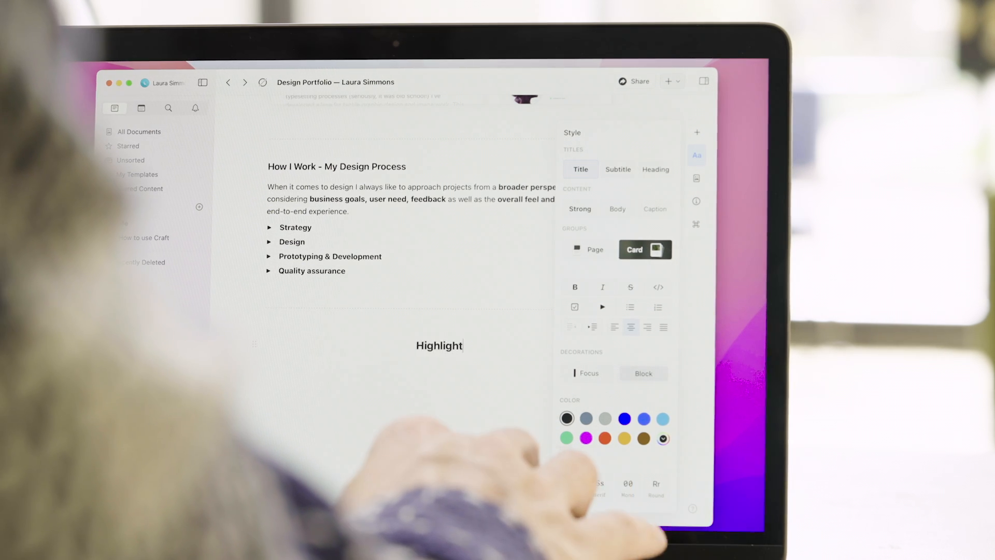
pyautogui.write('ed Projects')
pyautogui.press('Return')
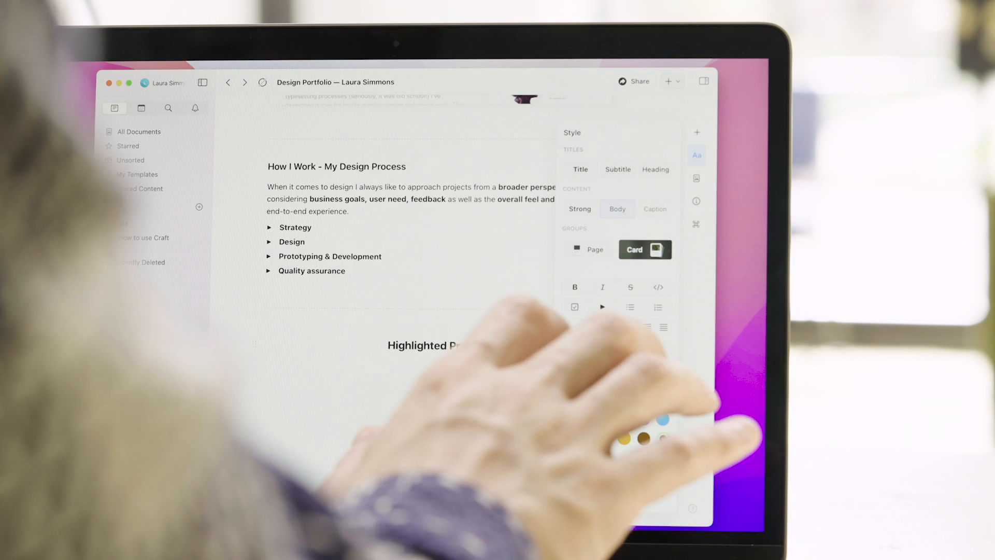
pyautogui.write('Discover how I a')
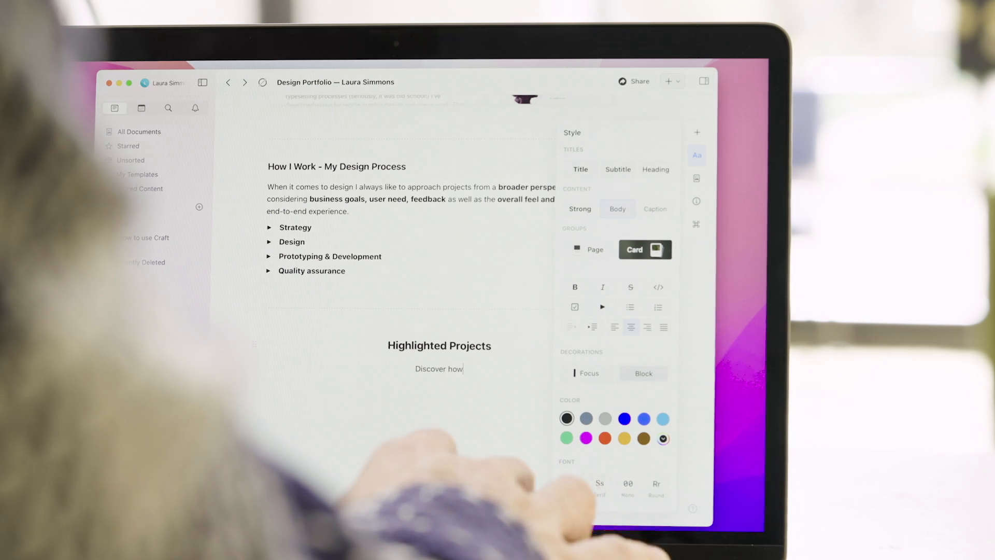
pyautogui.write('pproach and solve challenges')
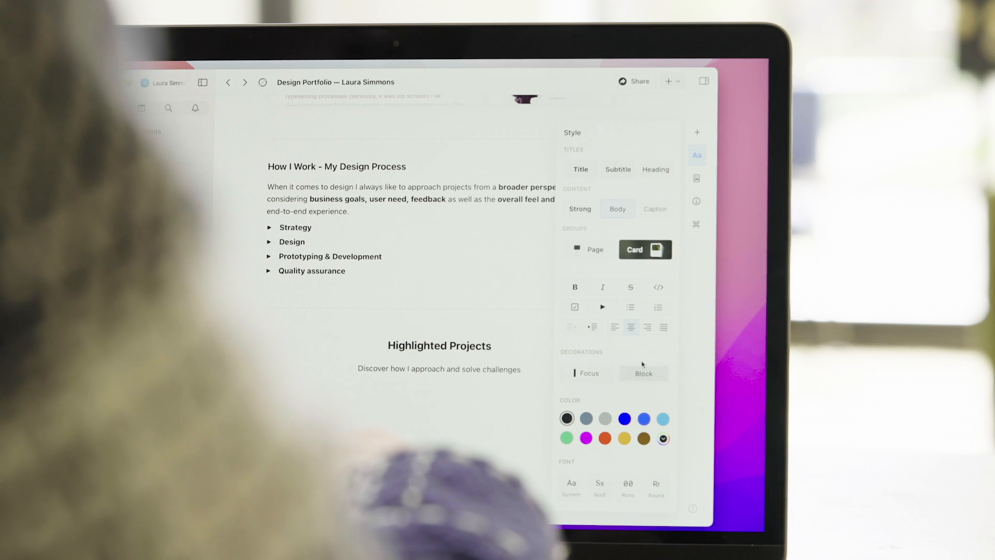
pyautogui.click(615, 327)
pyautogui.click(701, 172)
pyautogui.click(702, 171)
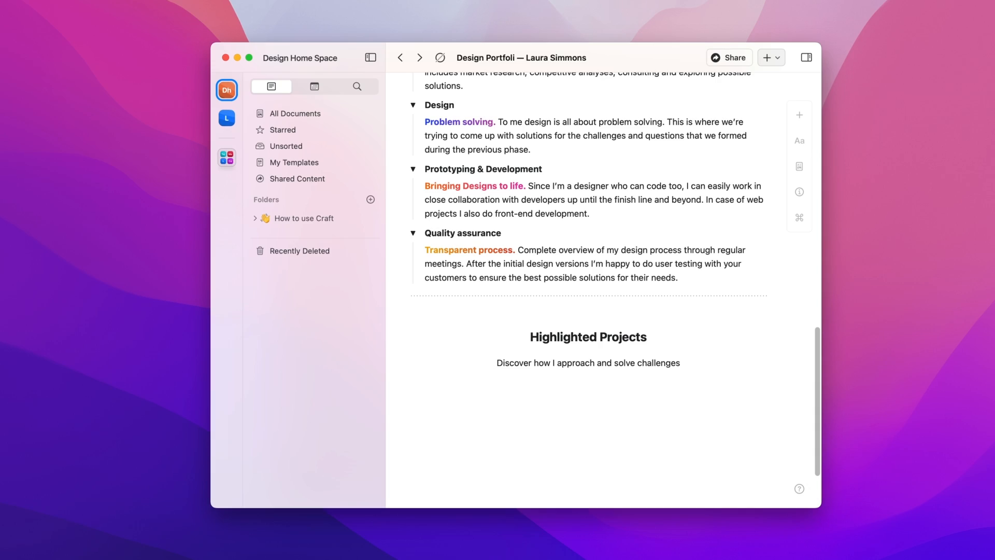
# Step: Add a new card block with a chosen layout and a blue background
pyautogui.press('super+shift+l')
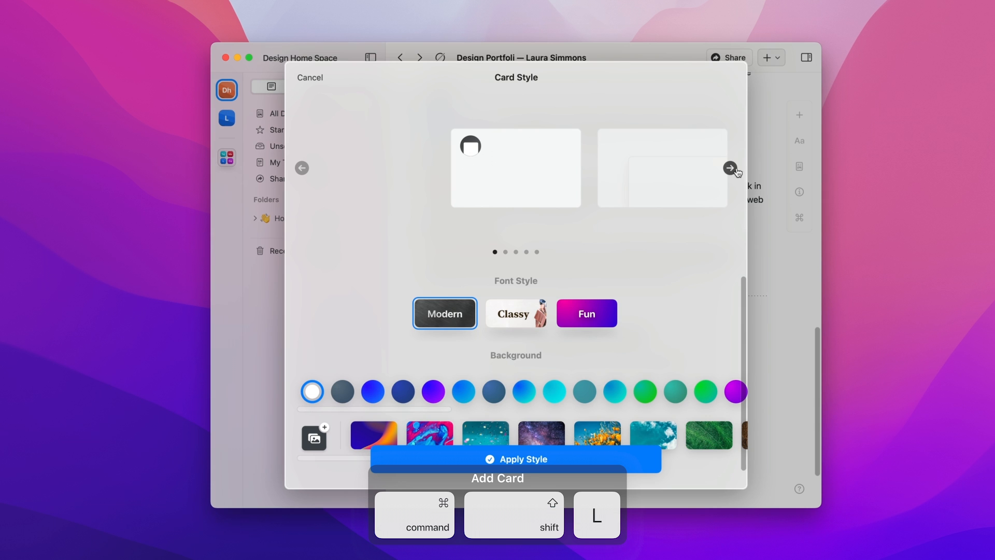
pyautogui.click(729, 168)
pyautogui.click(729, 169)
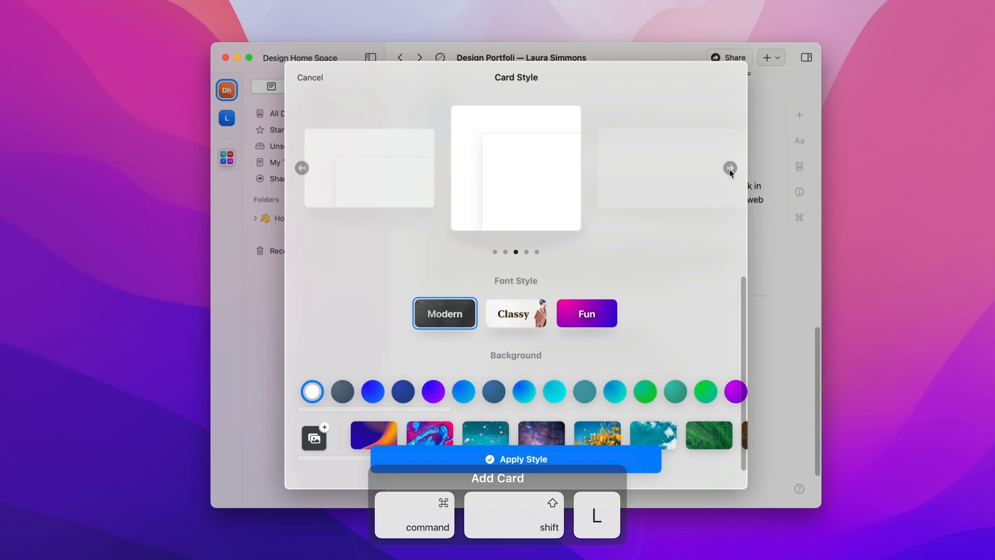
pyautogui.click(730, 168)
pyautogui.click(493, 391)
pyautogui.click(403, 391)
pyautogui.click(437, 461)
# Step: Title the card's page 'ShowTrackr' and set showtrackr-cover.png as its cover image
pyautogui.click(590, 431)
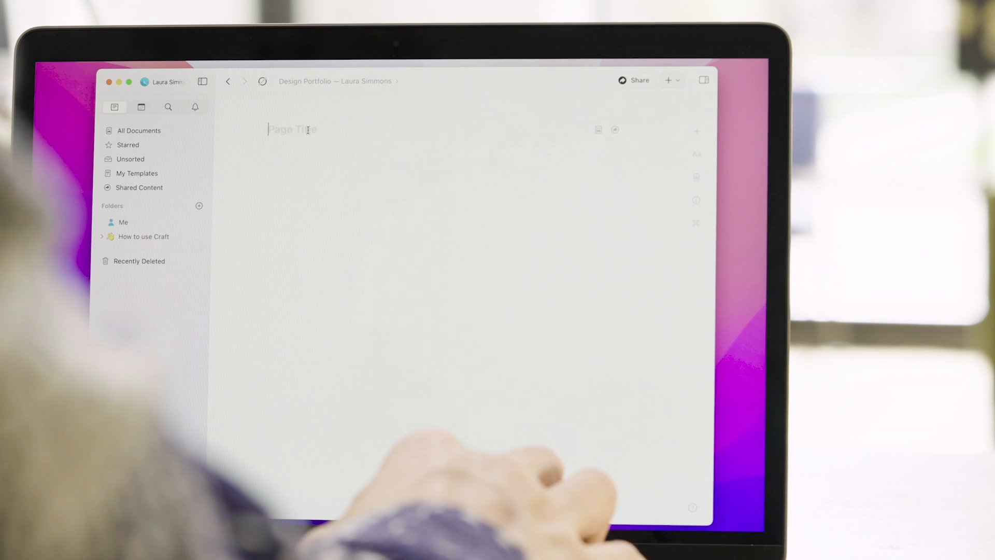
pyautogui.write('ShowTra')
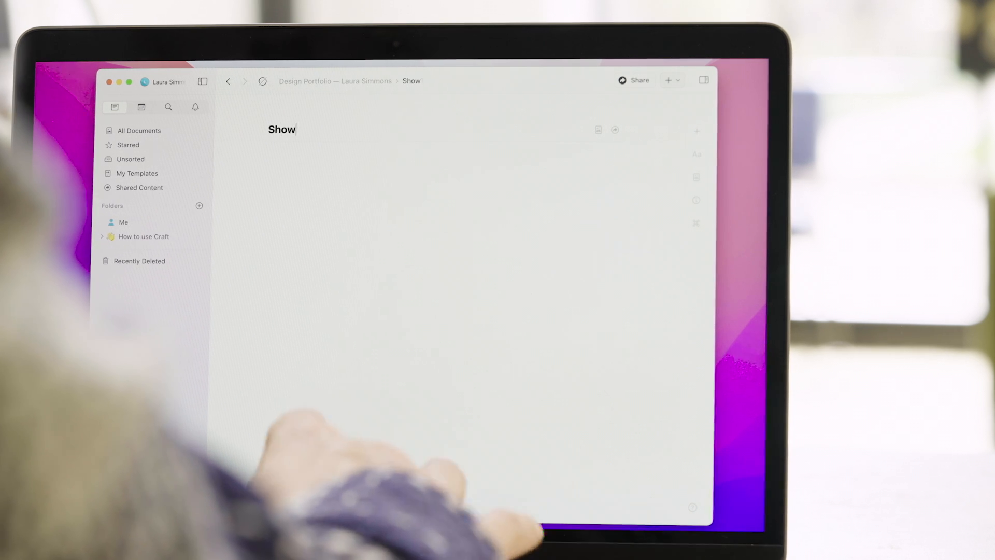
pyautogui.write('ckr')
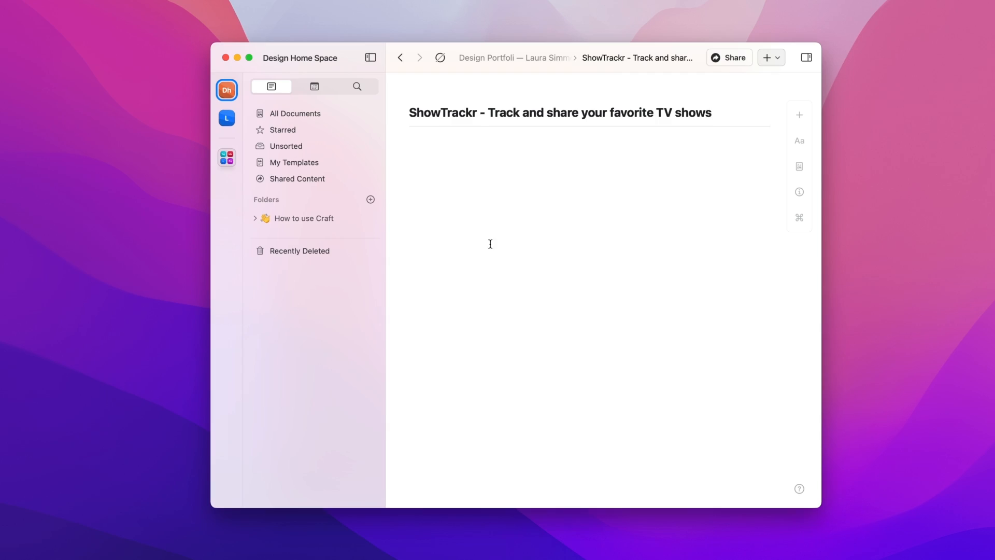
pyautogui.click(798, 167)
pyautogui.click(744, 262)
pyautogui.click(523, 189)
pyautogui.click(688, 169)
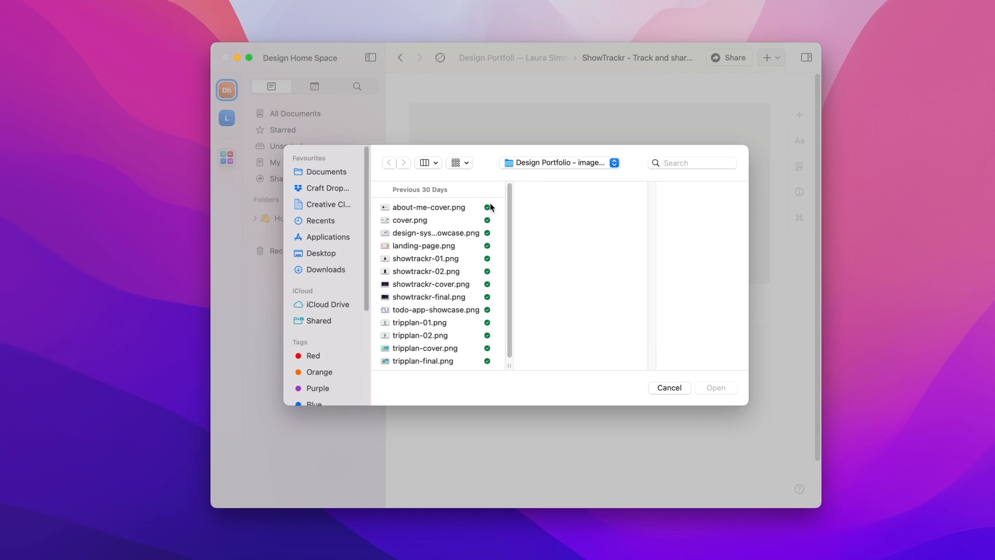
pyautogui.click(462, 286)
pyautogui.click(716, 389)
# Step: Write the project overview about a human-centered approach to watching TV shows together
pyautogui.click(591, 377)
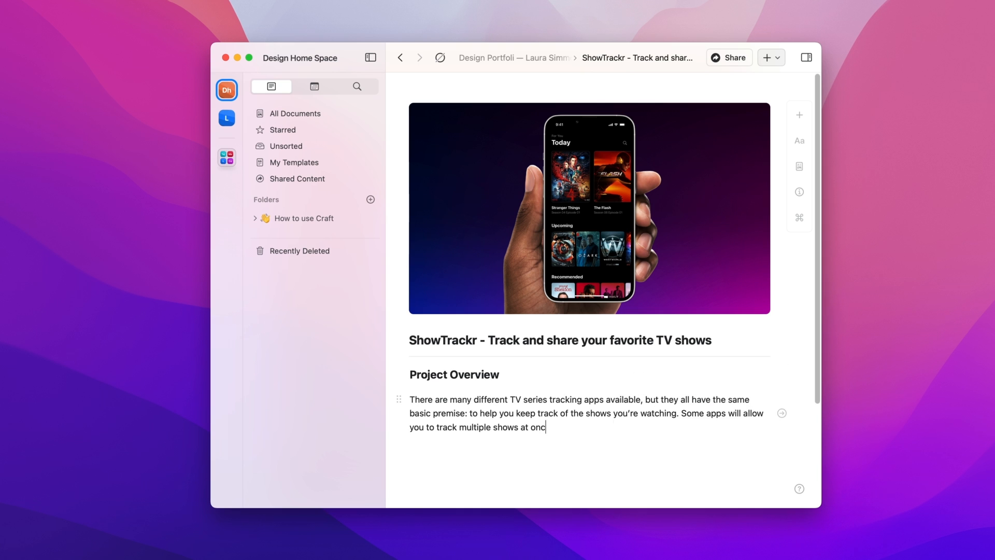
pyautogui.write('ly.')
pyautogui.press('Return')
pyautogui.write('Our goal was the bring back a human-centered approach to watching TV shows together.')
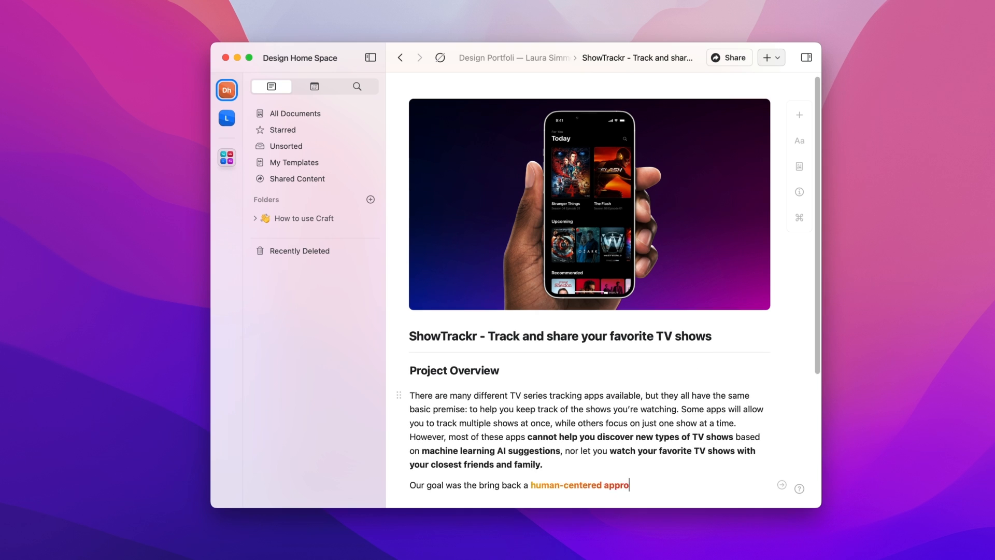
pyautogui.press('Return')
pyautogui.write('My')
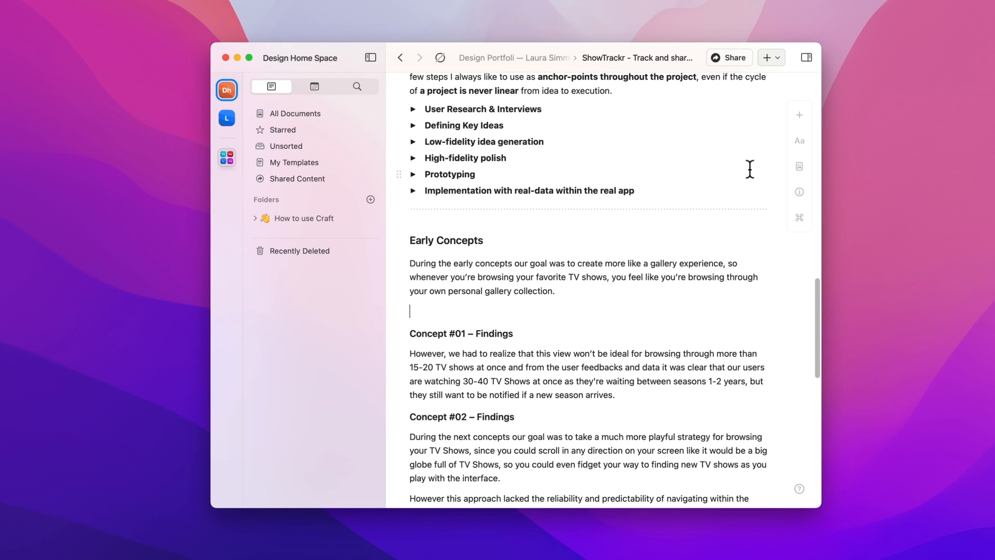
# Step: Insert showtrackr-01.png into the page as an image block
pyautogui.click(790, 115)
pyautogui.click(676, 185)
pyautogui.click(441, 258)
pyautogui.click(711, 388)
pyautogui.scroll(-5, 545, 385)
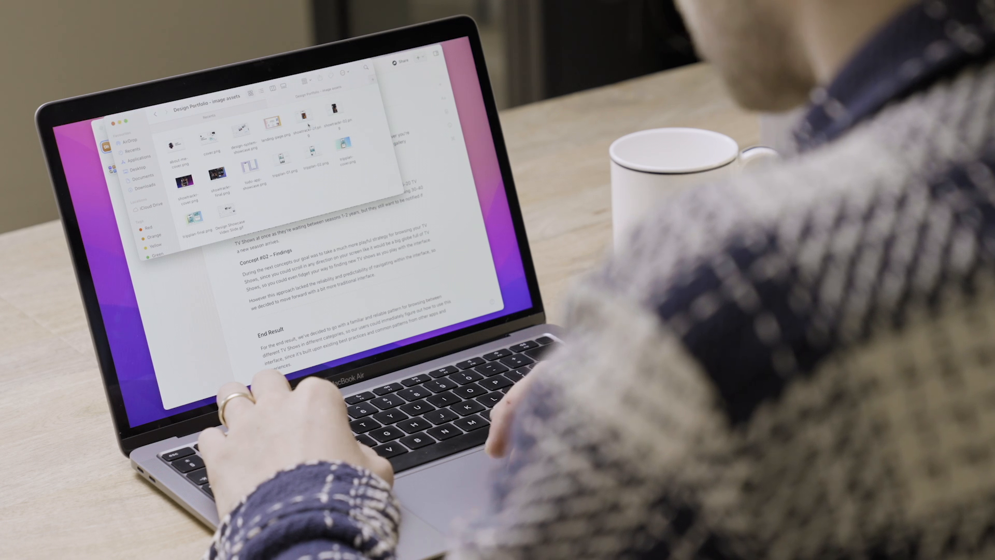
# Step: Drag showtrackr-02.png and showtrackr-final.png in from Finder, placing the final image below End Result
pyautogui.click(305, 115)
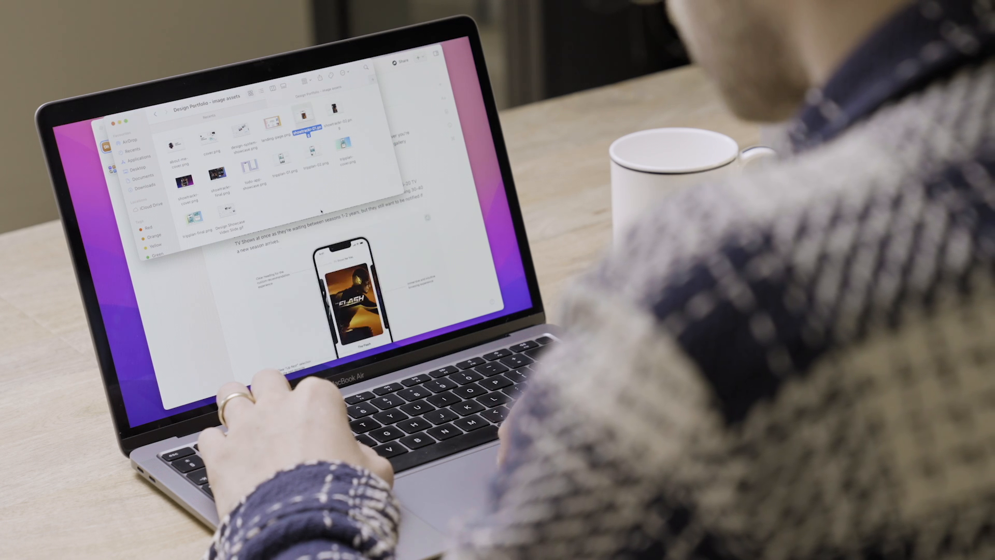
pyautogui.scroll(-5, 361, 267)
pyautogui.moveTo(334, 109); pyautogui.dragTo(302, 271)
pyautogui.scroll(-5, 302, 270)
pyautogui.click(198, 154)
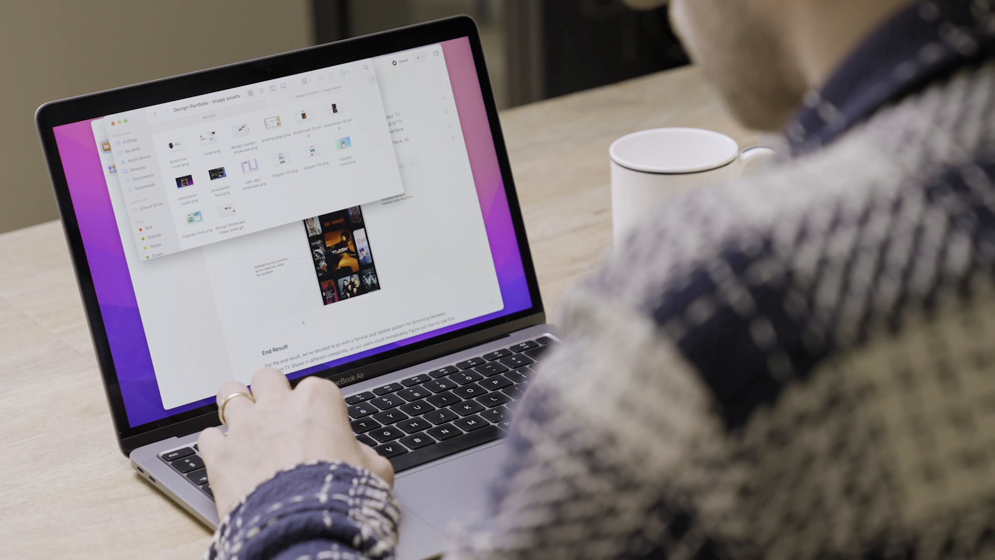
pyautogui.scroll(-4, 302, 270)
pyautogui.moveTo(218, 173); pyautogui.dragTo(316, 358)
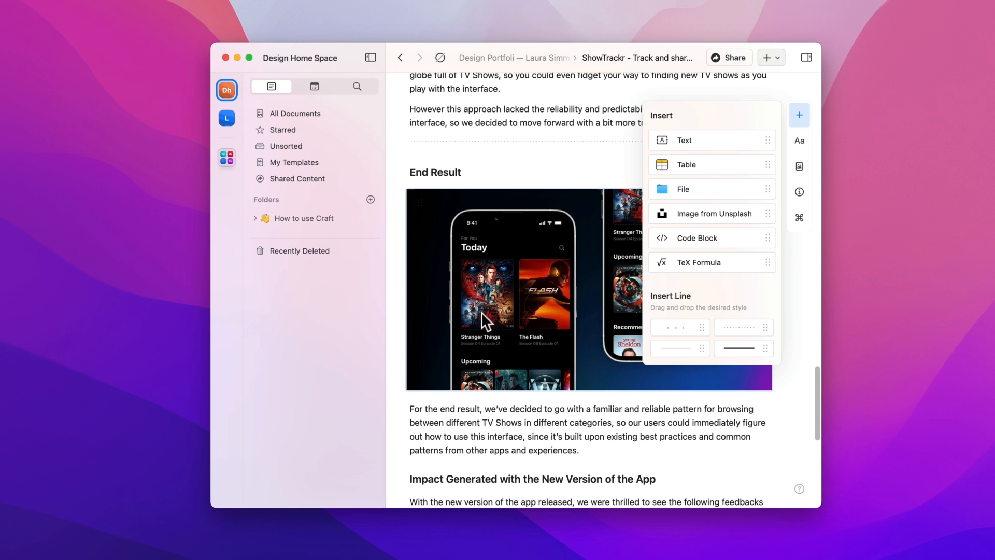
pyautogui.moveTo(480, 312); pyautogui.dragTo(484, 462)
pyautogui.scroll(-3, 631, 311)
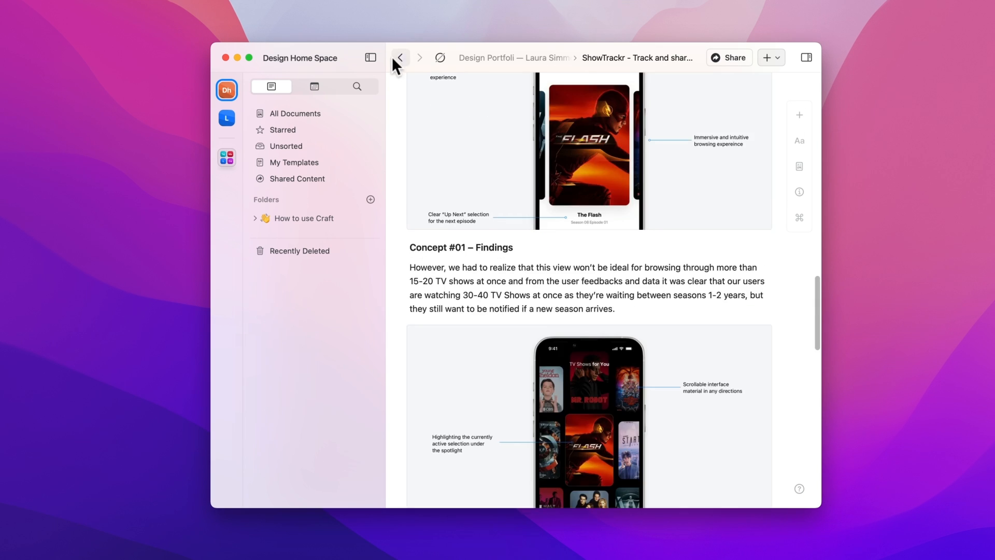
# Step: Duplicate the ShowTrackr card and give the copy a lighter blue background
pyautogui.click(399, 58)
pyautogui.click(645, 350)
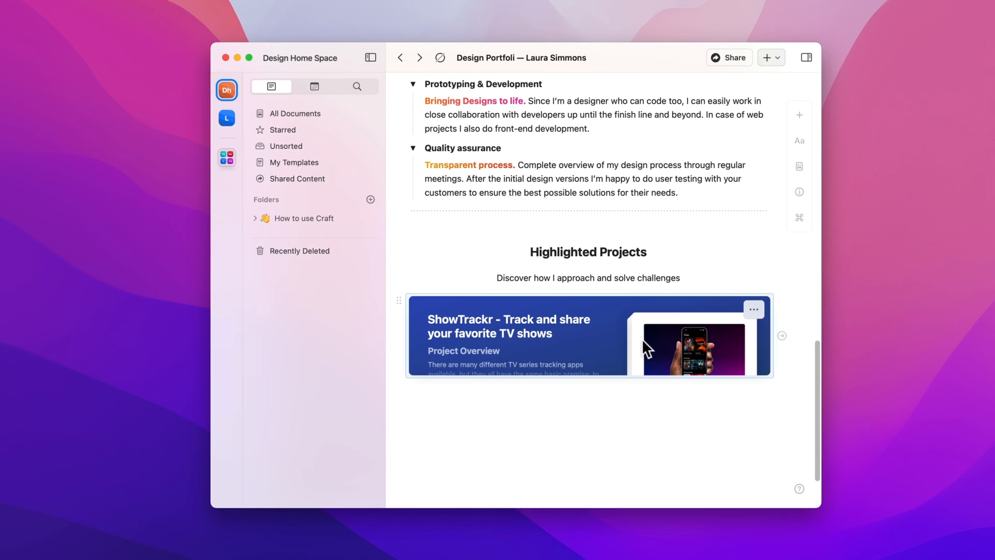
pyautogui.press('super+d')
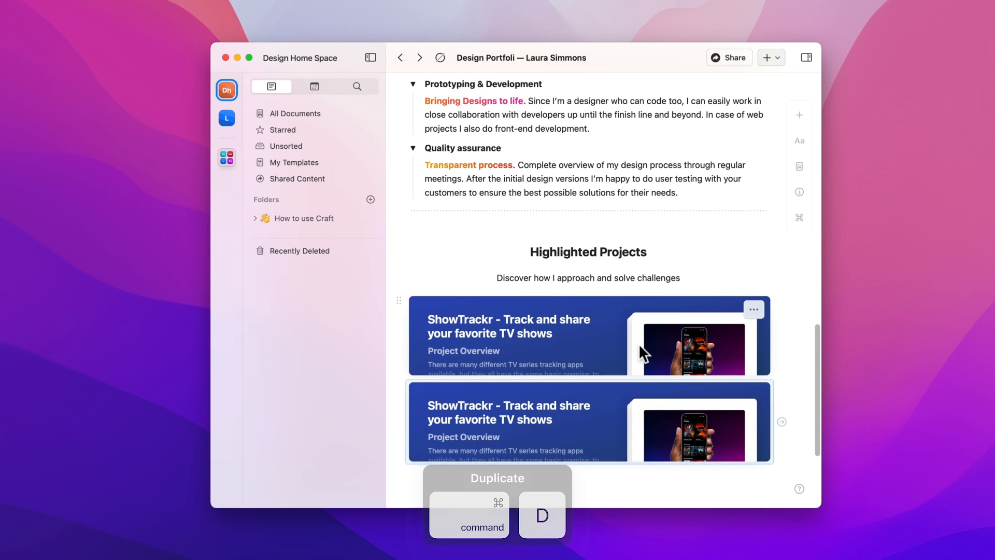
pyautogui.click(601, 414)
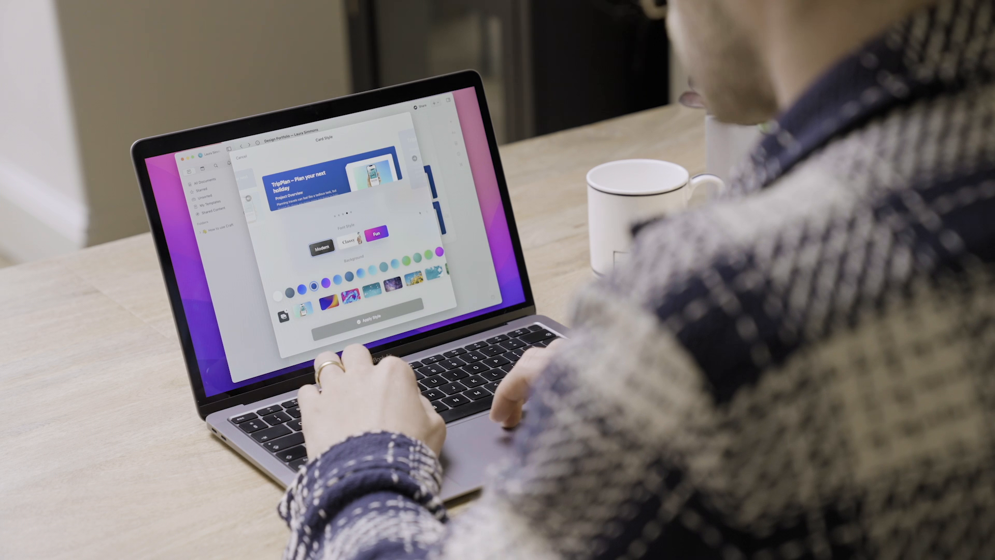
pyautogui.click(361, 273)
pyautogui.click(372, 270)
pyautogui.click(361, 273)
pyautogui.click(367, 318)
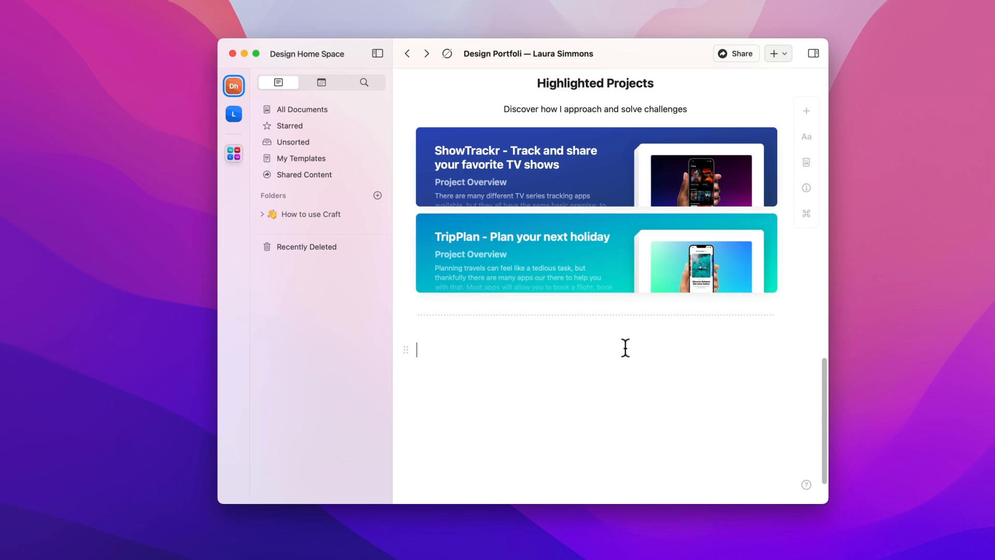
pyautogui.write('d')
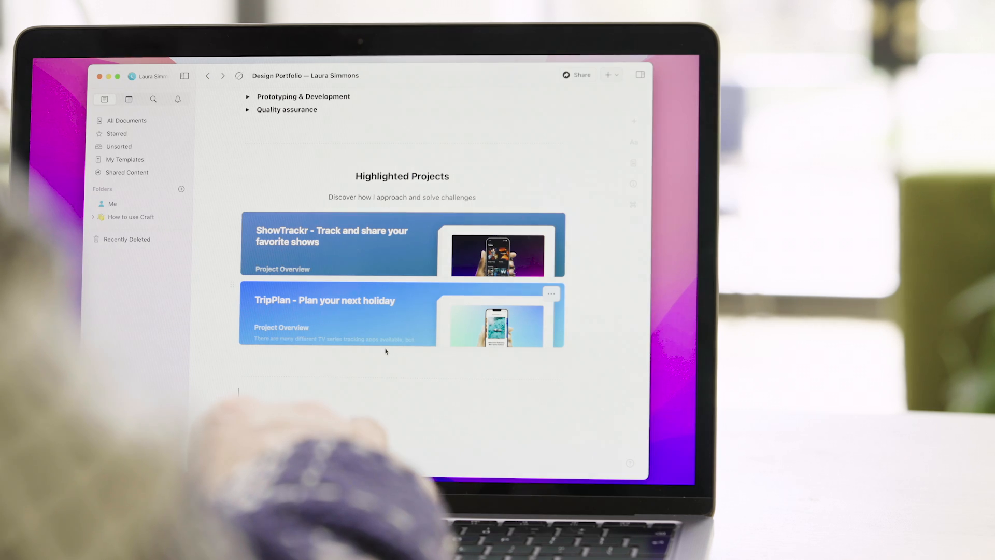
# Step: Add the 'Additional Projects & Design Concepts' subtitle and an intro line ending in bold 'experiments.'
pyautogui.write('Additional Projects')
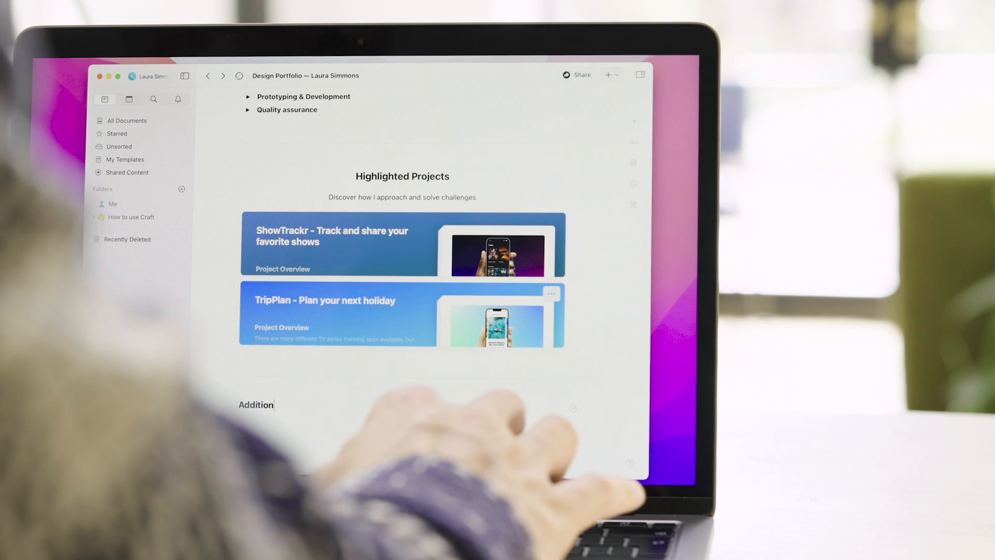
pyautogui.hotkey('ctrl', '2')
pyautogui.write('& Design Conce')
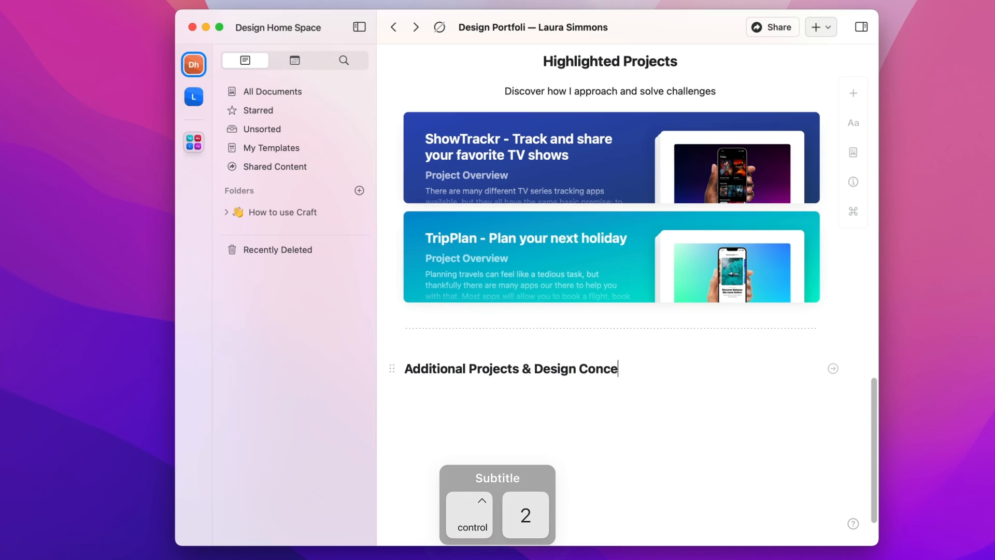
pyautogui.write('pts')
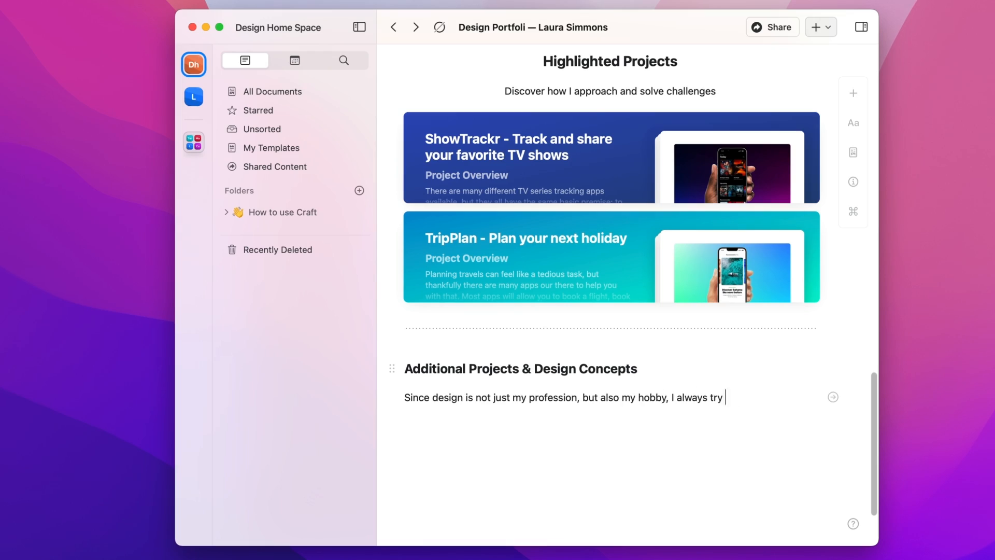
pyautogui.press('super+b')
pyautogui.write('experiments.')
pyautogui.press('Return')
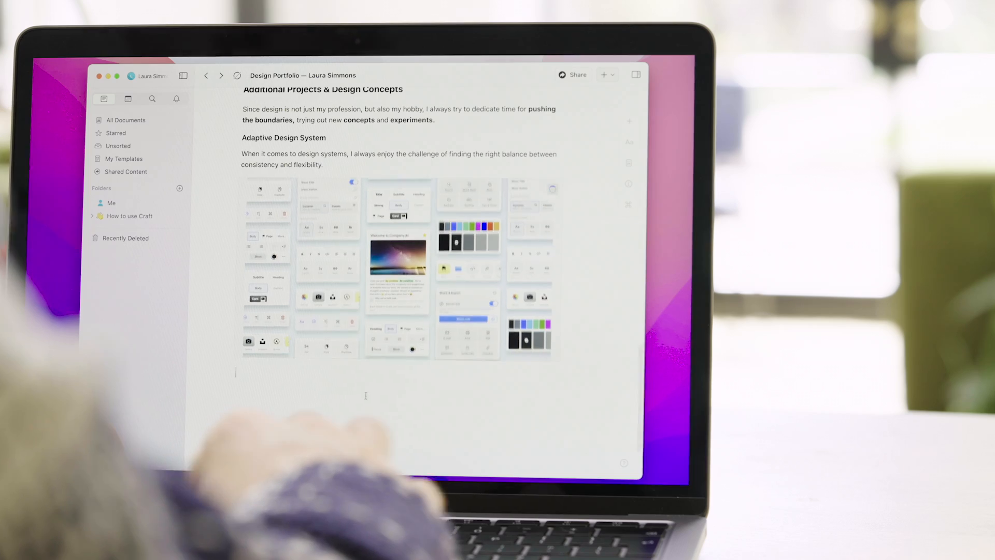
# Step: Duplicate the Adaptive Design System entry with its description and image
pyautogui.click(628, 140)
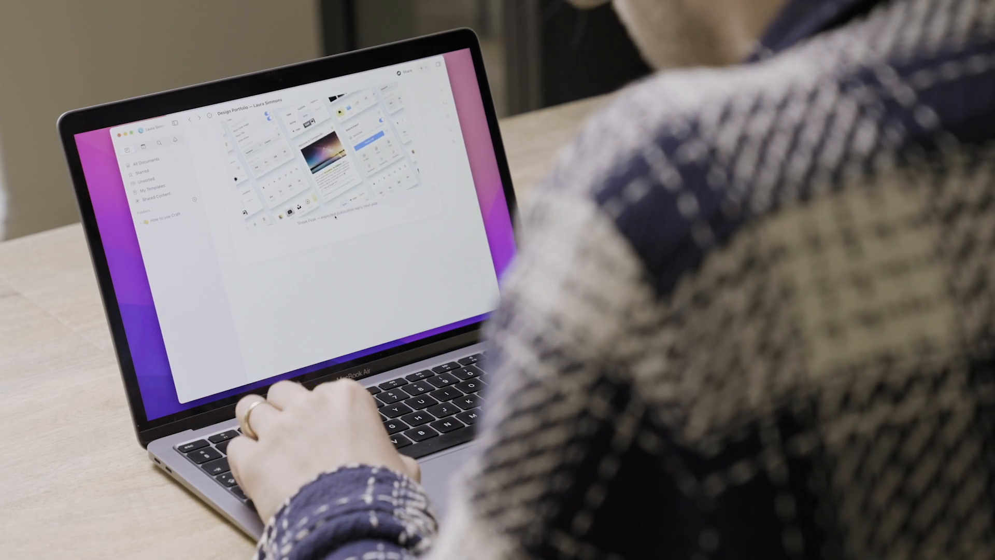
pyautogui.scroll(3, 310, 217)
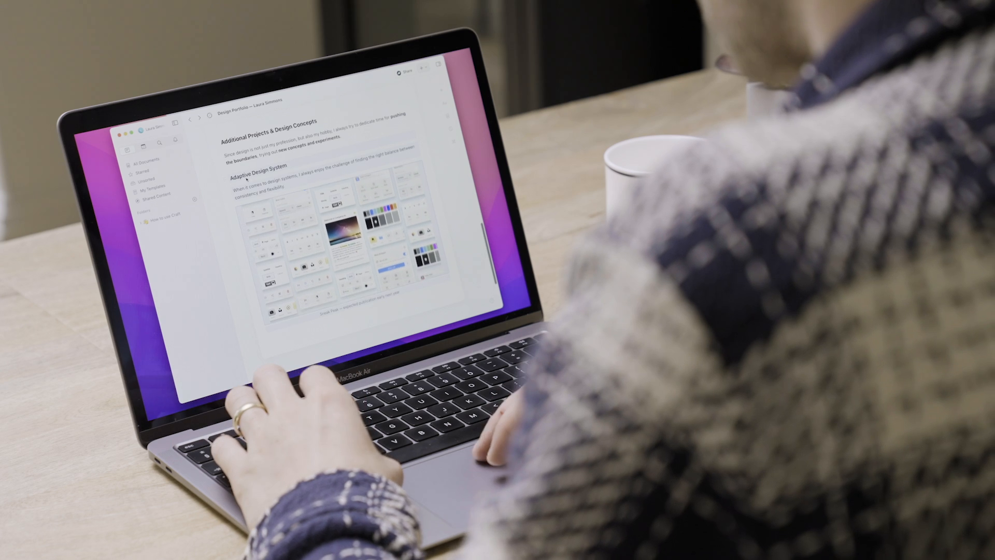
pyautogui.press('super+d')
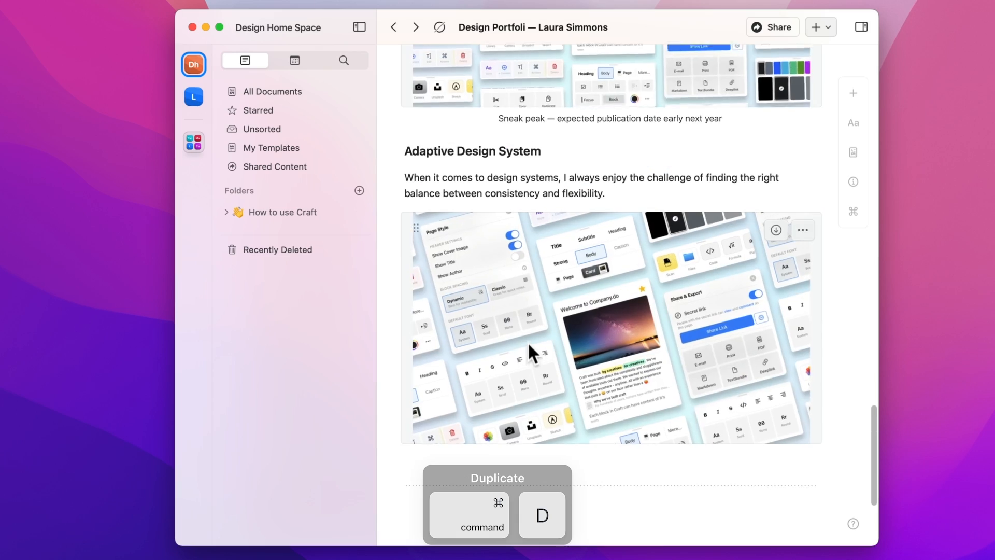
# Step: Rename the copied heading to 'Intention-based Todo app' and write the playful landing-page description
pyautogui.tripleClick(528, 151)
pyautogui.write('Intention-based Todo app')
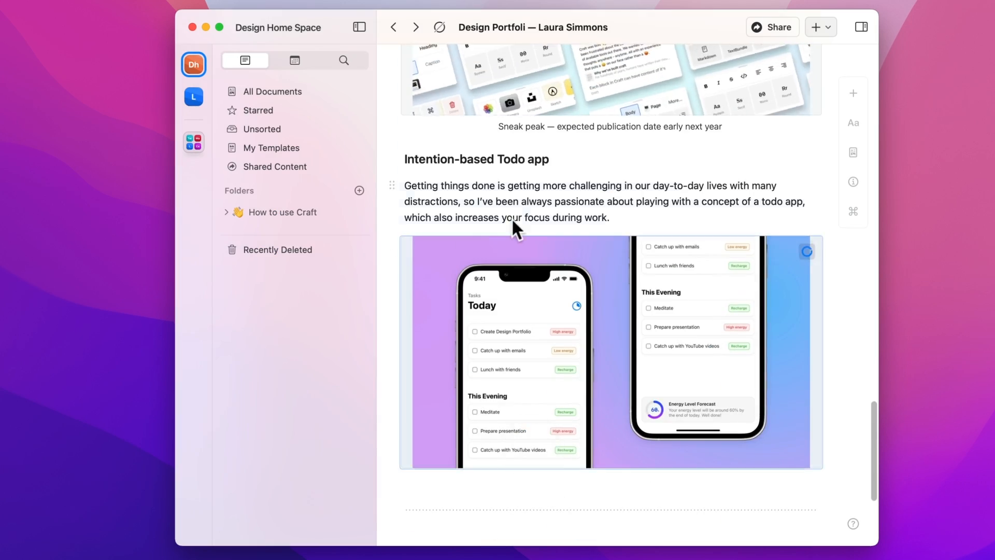
pyautogui.click(582, 210)
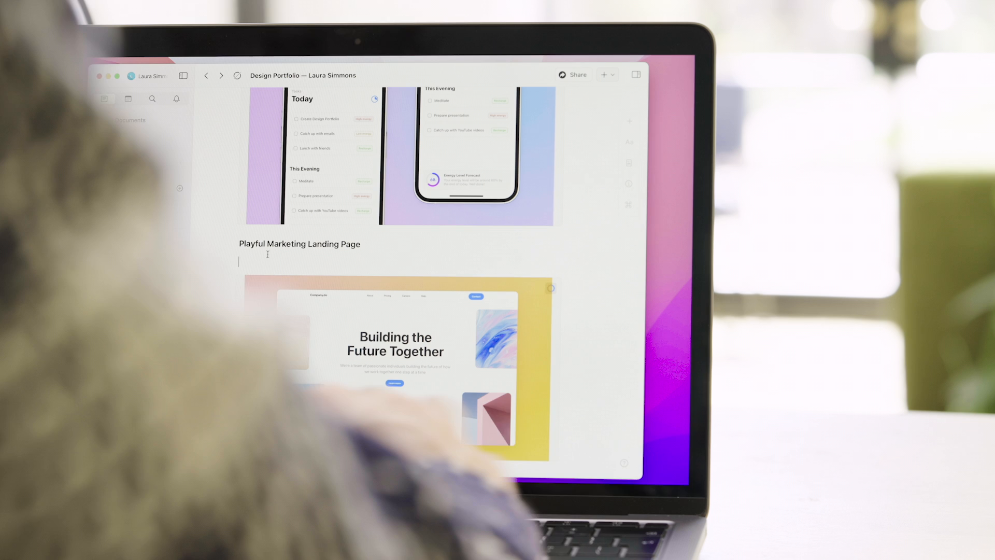
pyautogui.write('In my opinion, most ;a')
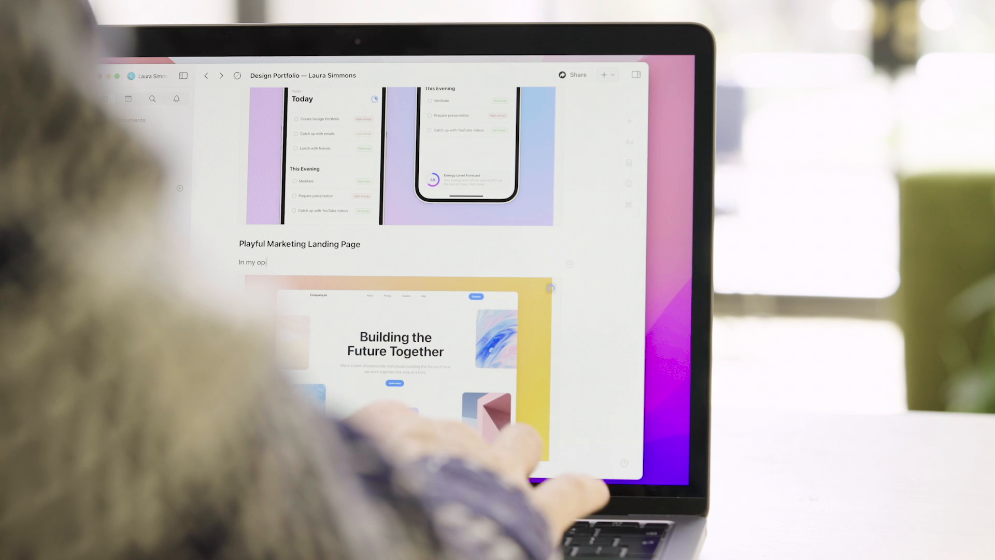
pyautogui.press('BackSpace')
pyautogui.press('BackSpace')
pyautogui.write("landing pages are too serious, that's why I love to exp")
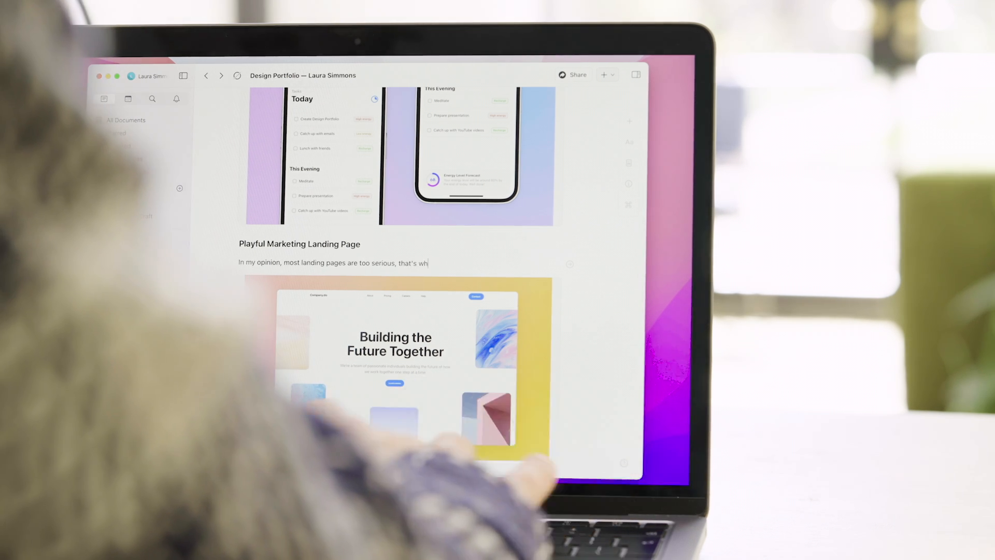
pyautogui.write('eriment with playful')
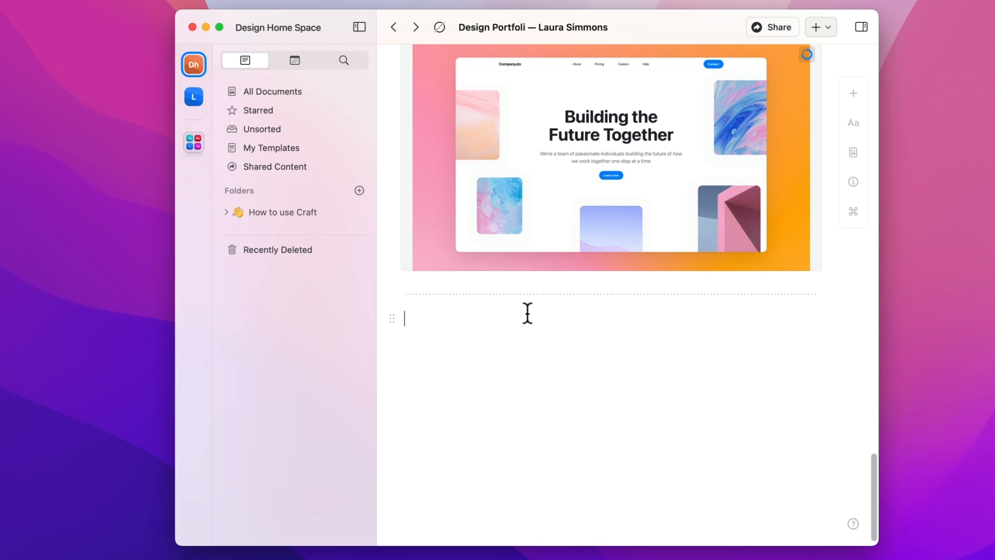
# Step: Insert an extralight dotted separator at the end of the page with /sep
pyautogui.write('/sep')
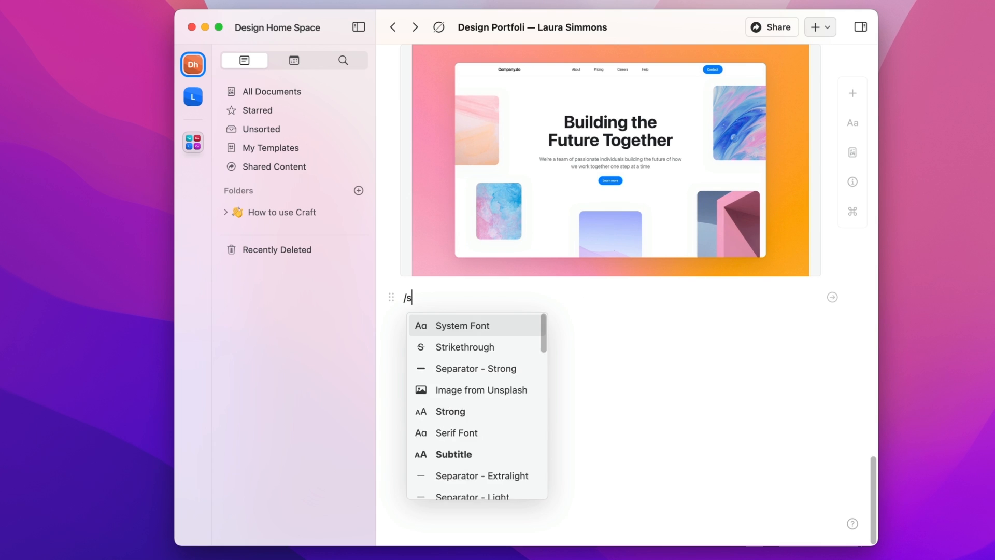
pyautogui.press('Return')
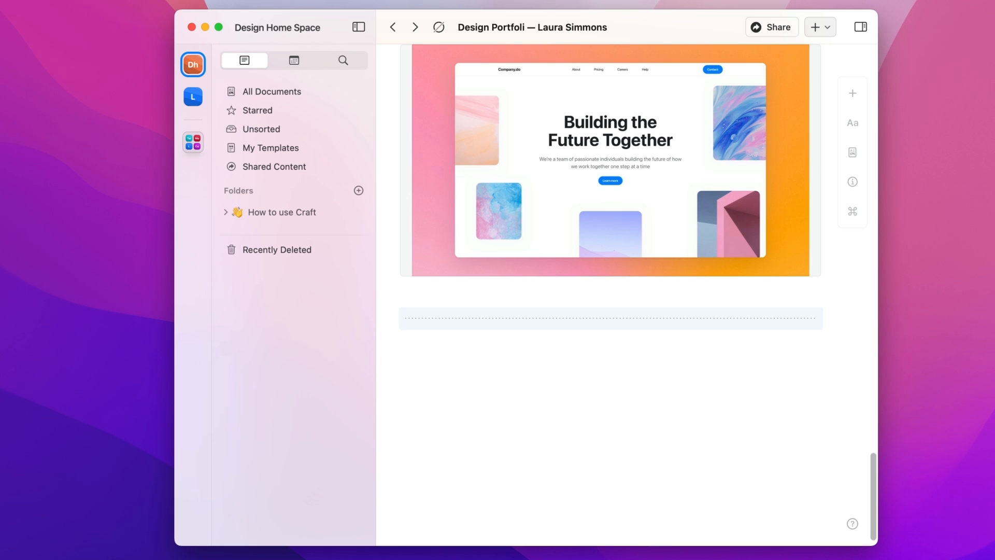
pyautogui.scroll(-1, 471, 179)
# Step: Add a centred 'Let's Have a Talk!' title heading with a contact paragraph below it
pyautogui.click(853, 121)
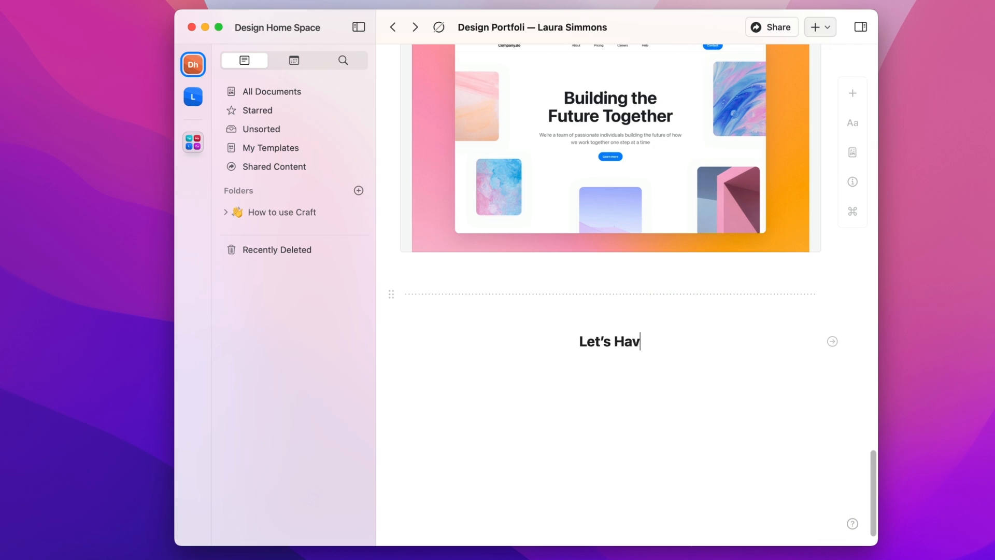
pyautogui.hotkey('ctrl', '1')
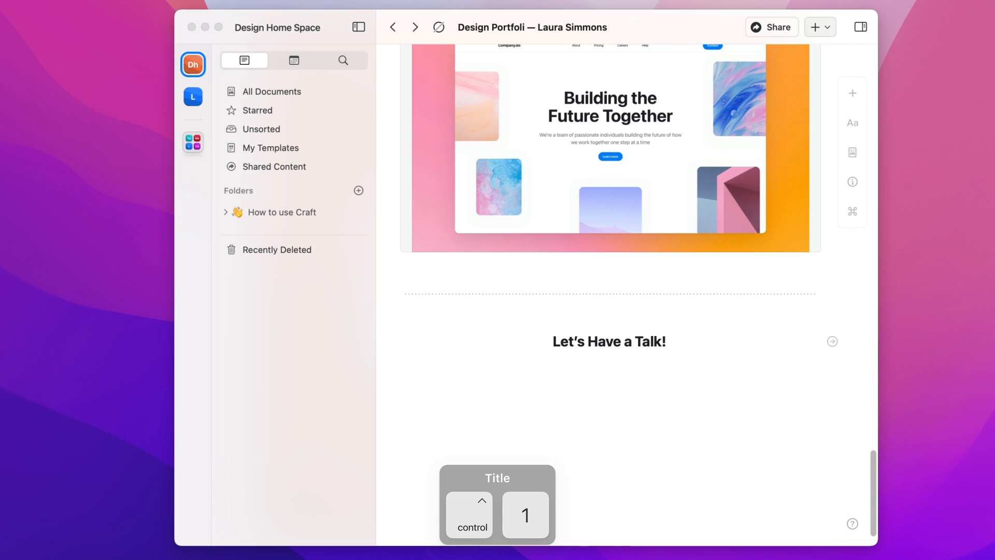
pyautogui.press('Return')
pyautogui.write("If you've found")
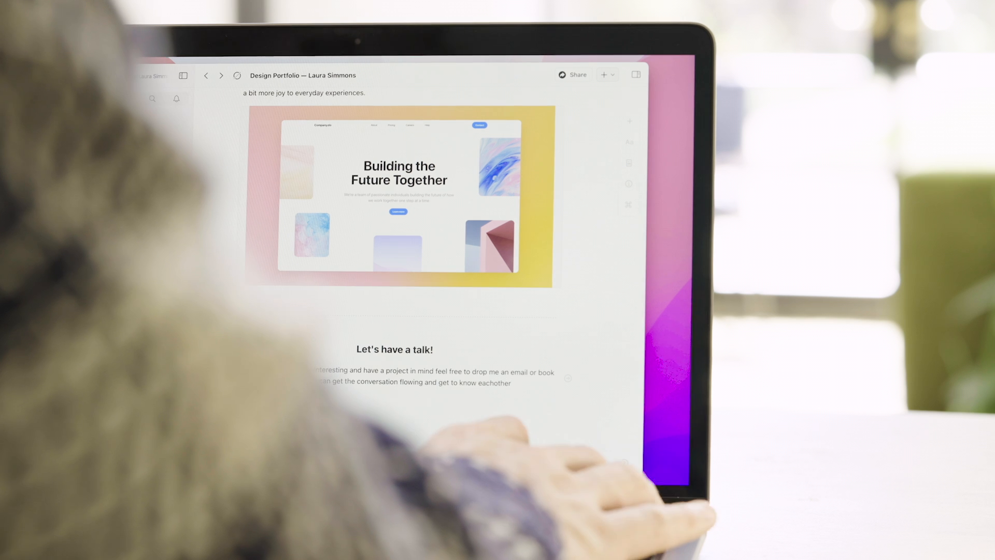
pyautogui.write('other!')
# Step: Make 'get to know each other!' bold gradient, and link the email and Calendly booking phrases
pyautogui.moveTo(516, 383); pyautogui.dragTo(435, 382)
pyautogui.click(402, 362)
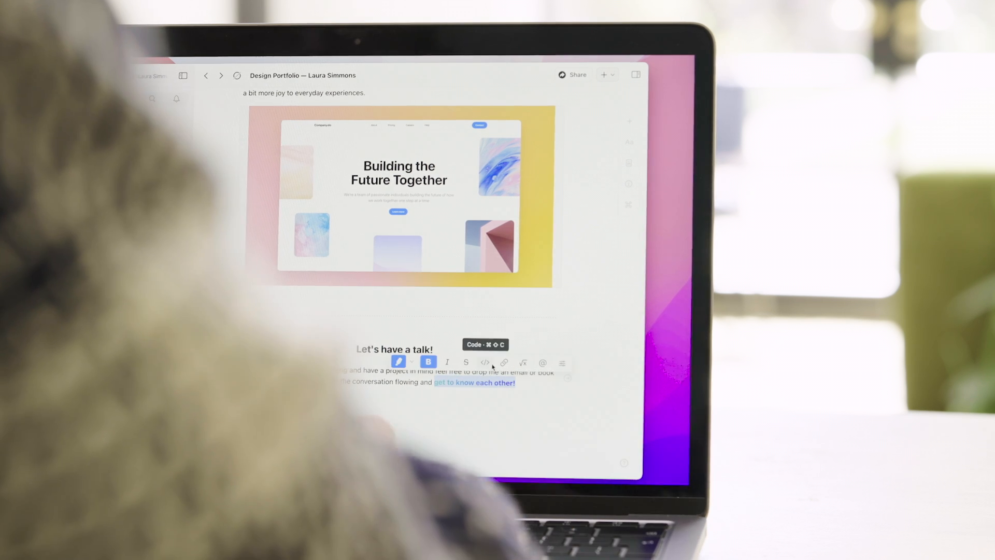
pyautogui.click(562, 365)
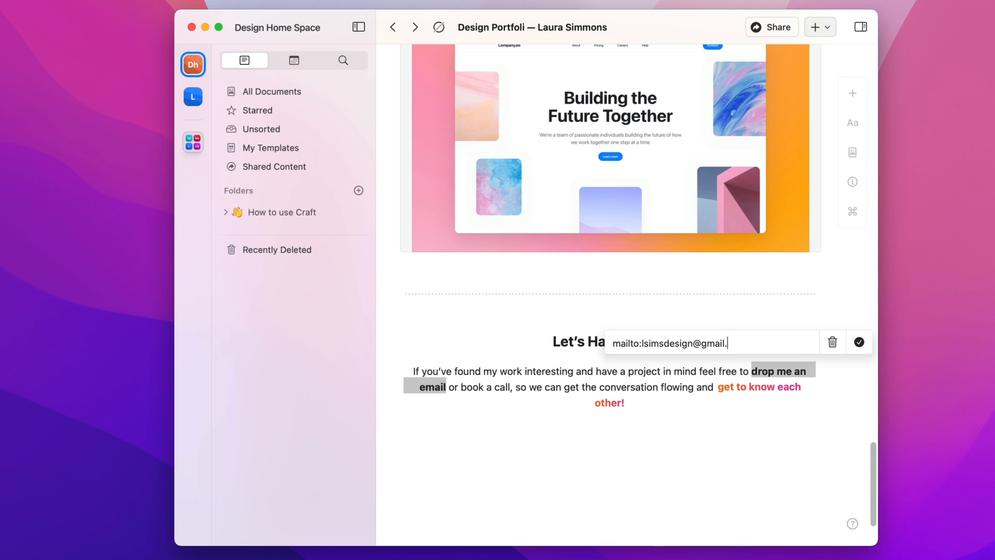
pyautogui.press('Return')
pyautogui.moveTo(512, 387); pyautogui.dragTo(460, 387)
pyautogui.write('www.calendly.co/')
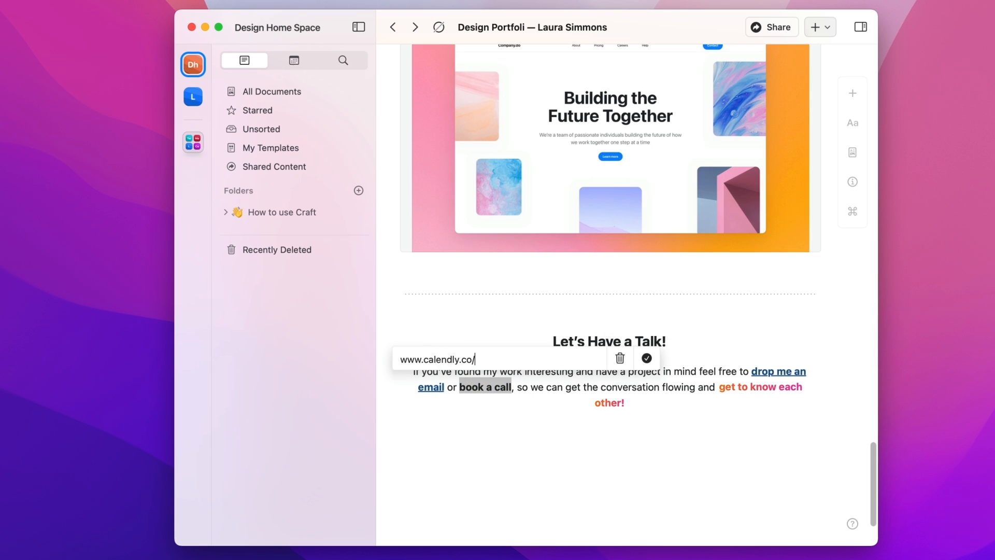
pyautogui.click(626, 480)
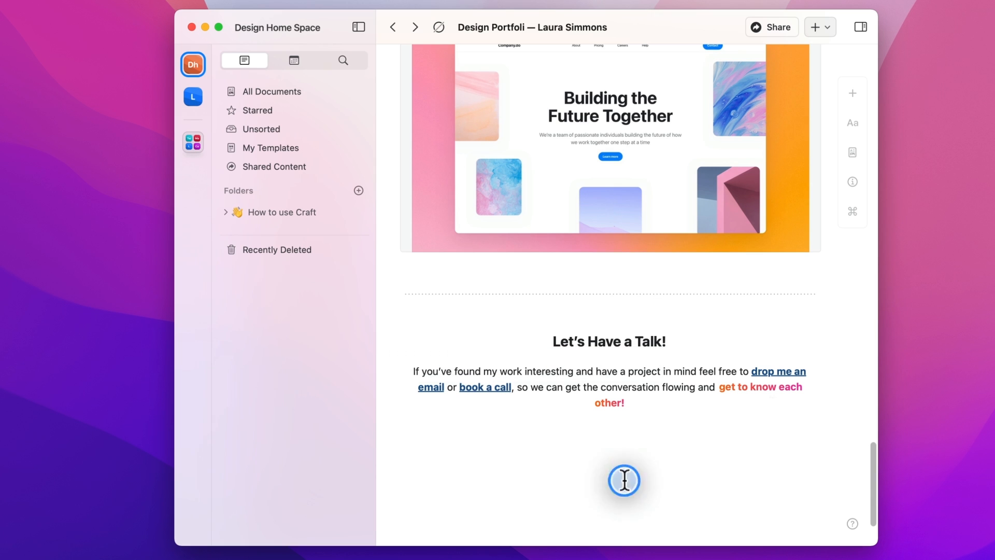
# Step: Paste Twitter, Instagram and Dribbble links as link cards below the paragraph
pyautogui.click(503, 442)
pyautogui.press('super+v')
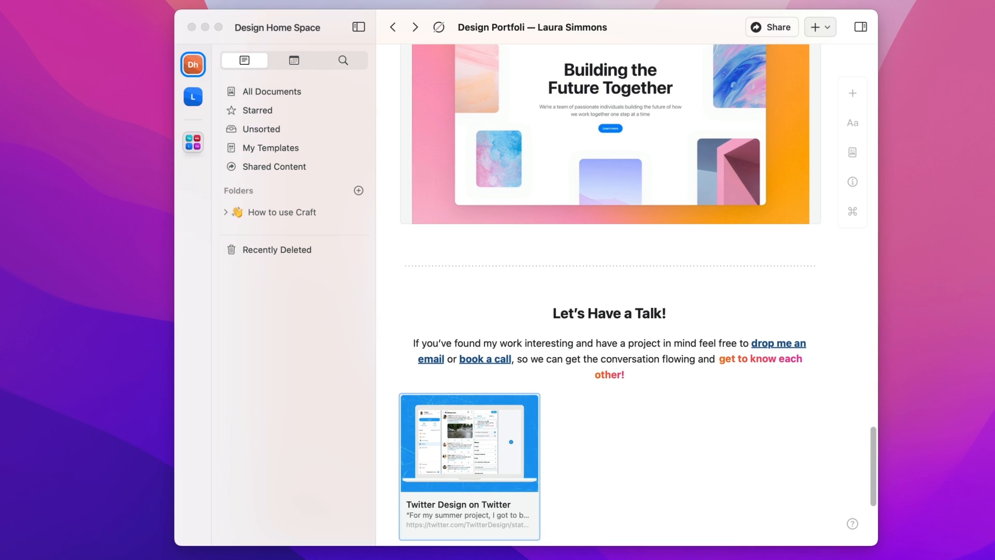
pyautogui.click(640, 473)
pyautogui.press('super+v')
pyautogui.click(787, 447)
pyautogui.press('super+v')
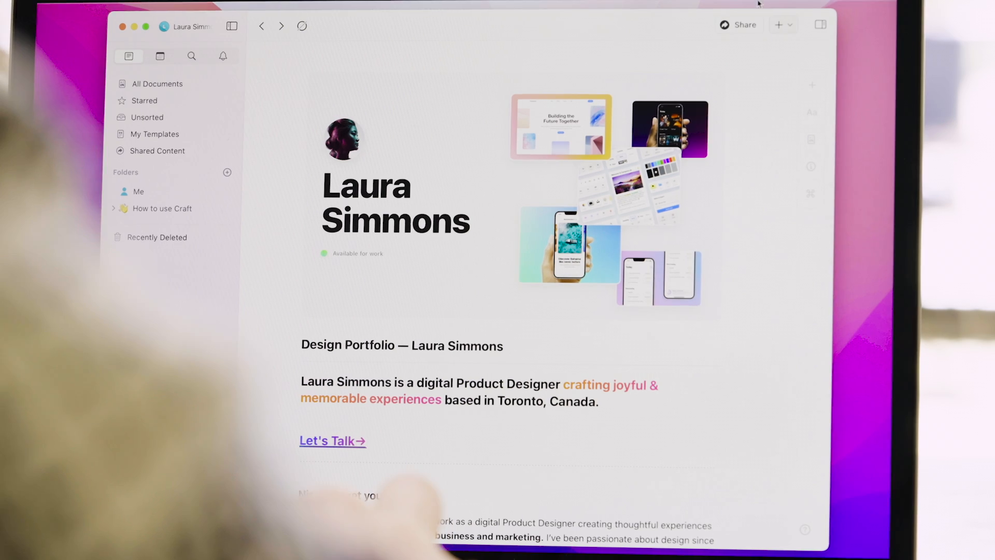
# Step: Look through the Share menu's Export as and Transfer options before returning to web sharing
pyautogui.click(780, 30)
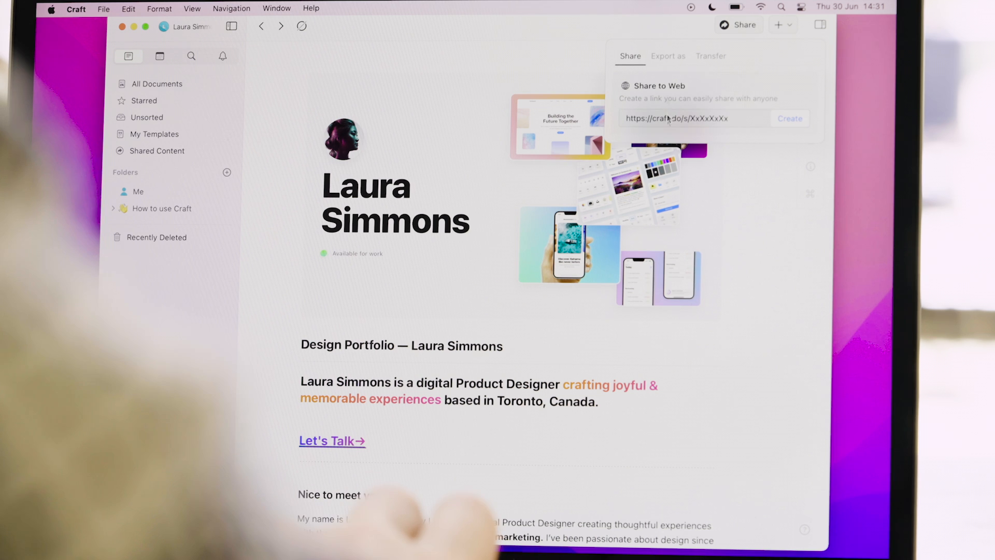
pyautogui.click(668, 56)
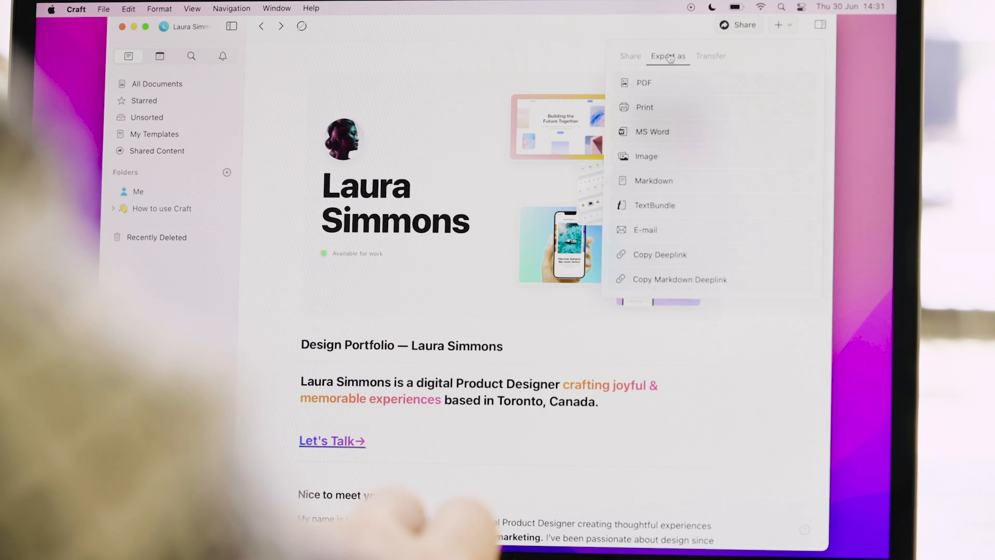
pyautogui.click(725, 58)
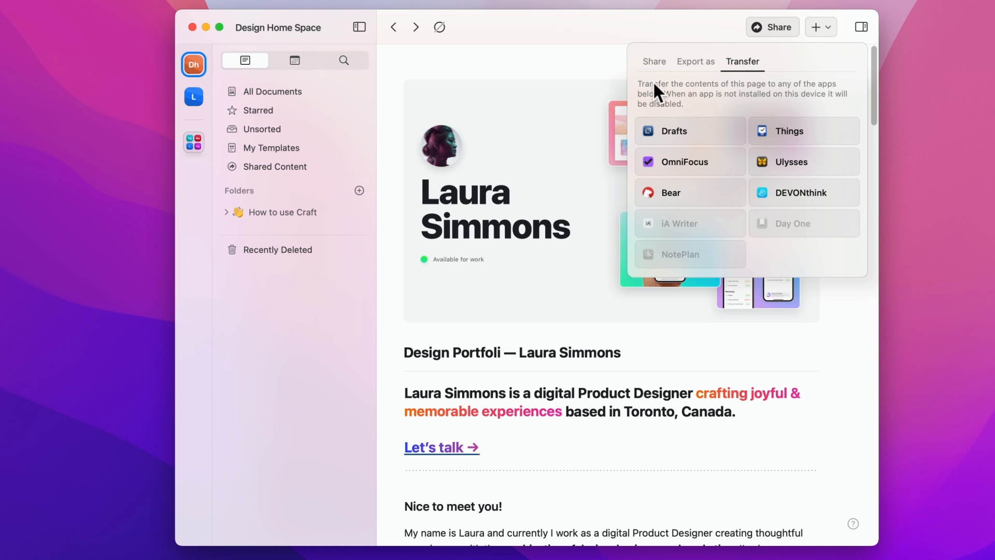
pyautogui.click(663, 61)
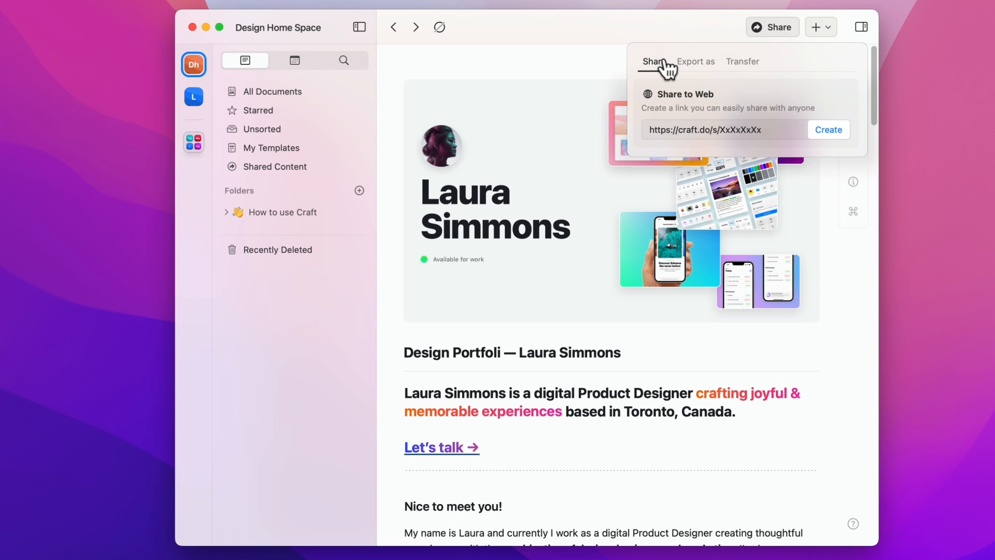
# Step: Create a public web link for the portfolio and check its reader analytics
pyautogui.click(824, 138)
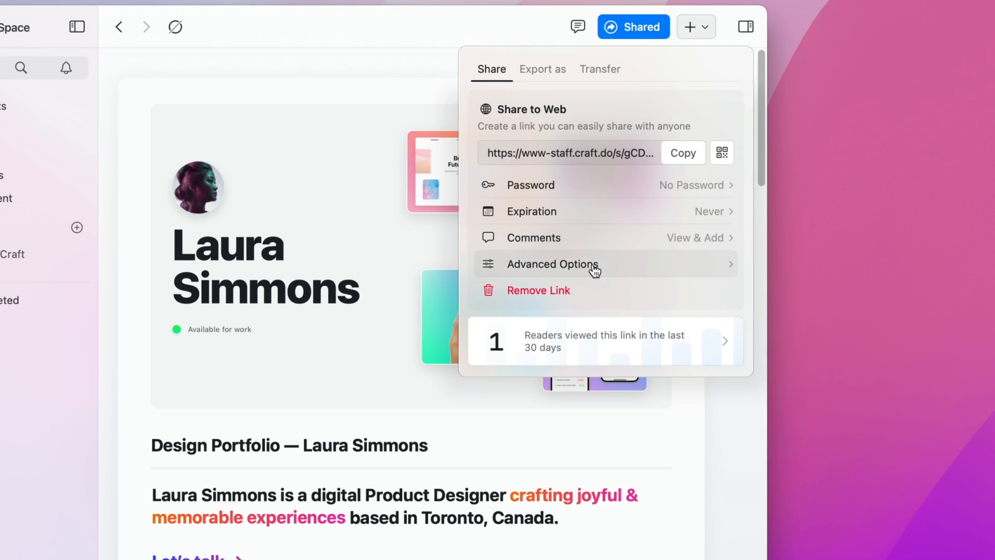
pyautogui.click(604, 347)
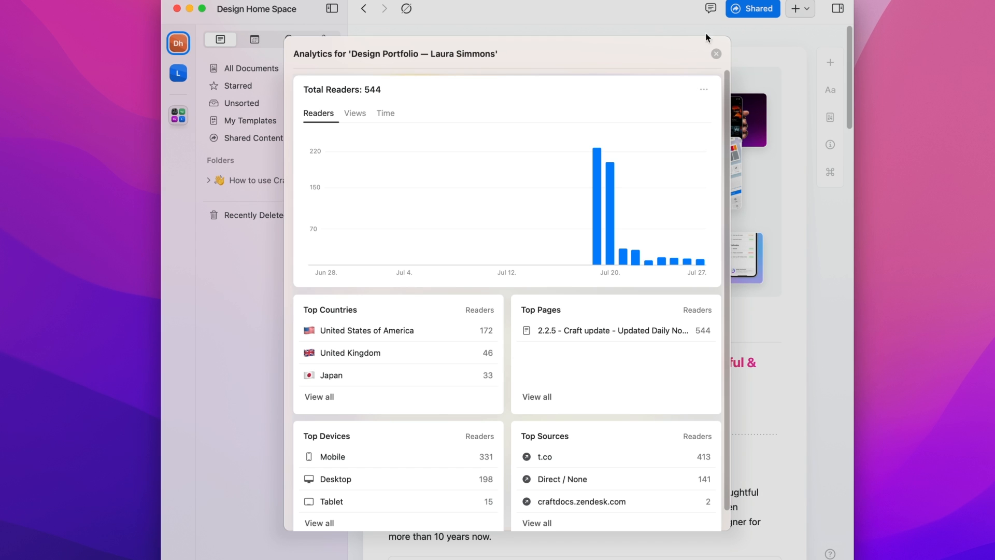
pyautogui.click(715, 53)
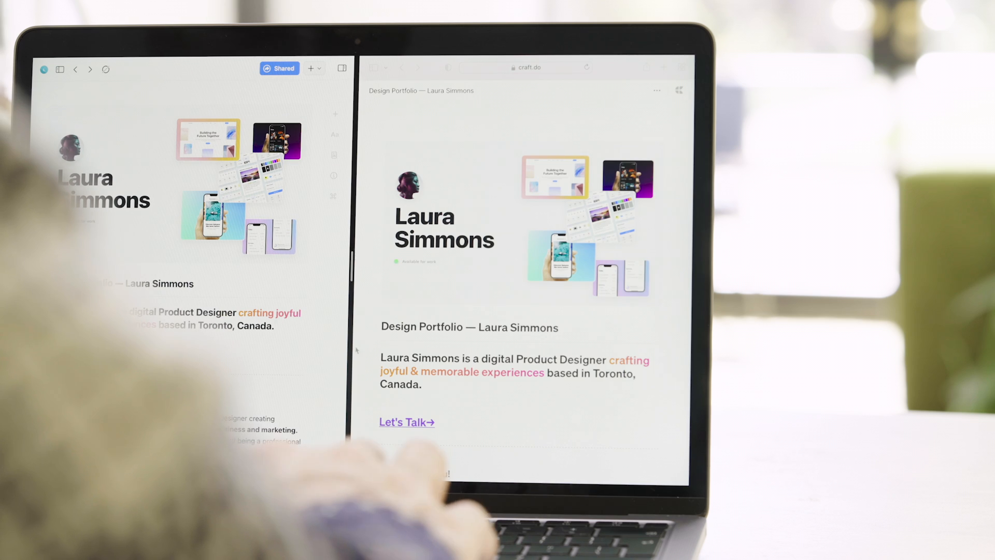
# Step: Set the page background to a gradient from white to F2F3F8 in Page Style
pyautogui.scroll(-10, 525, 285)
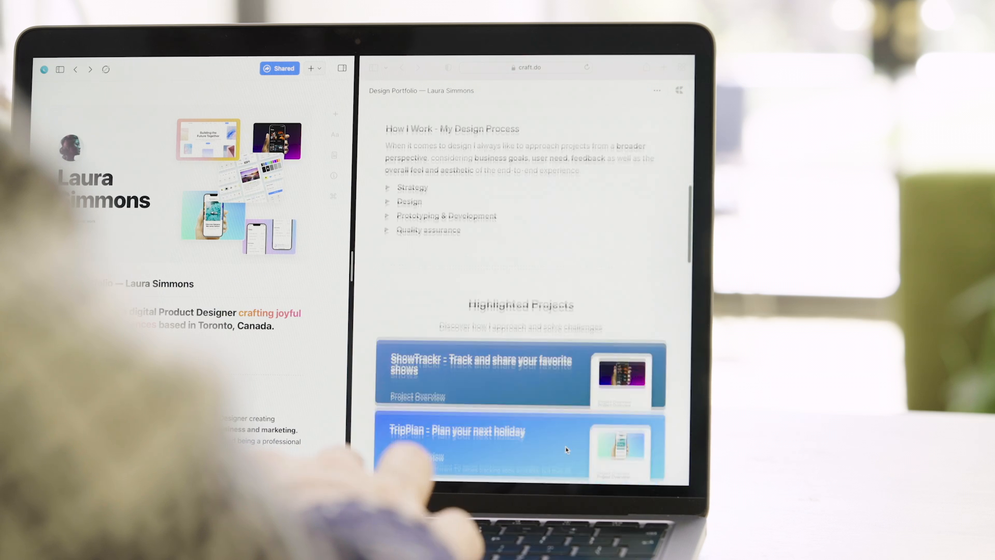
pyautogui.scroll(-10, 192, 259)
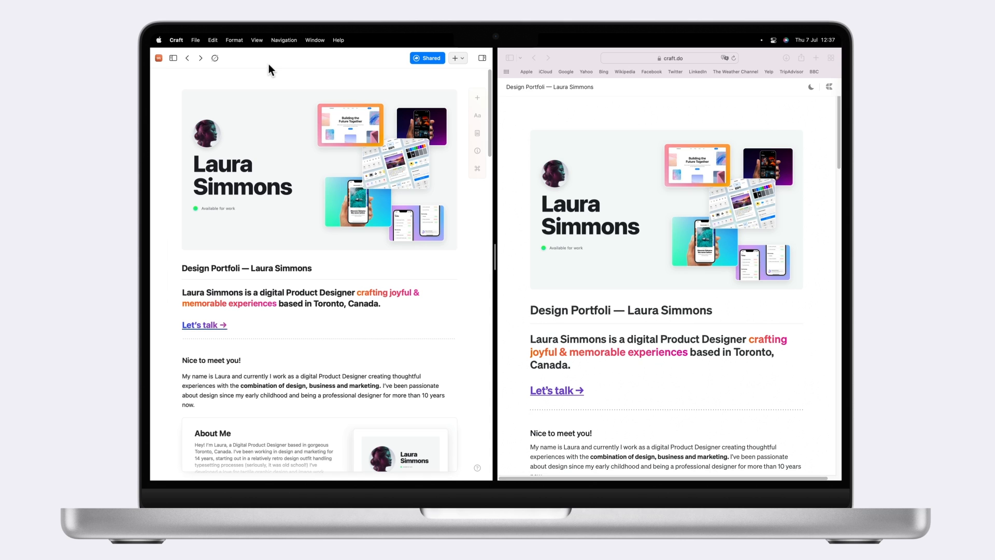
pyautogui.click(477, 133)
pyautogui.click(427, 233)
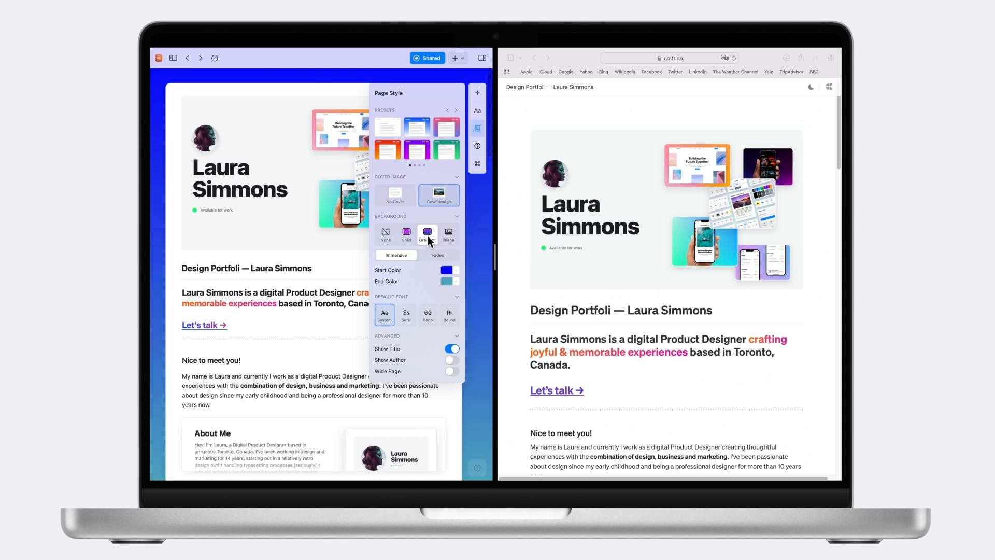
pyautogui.click(447, 269)
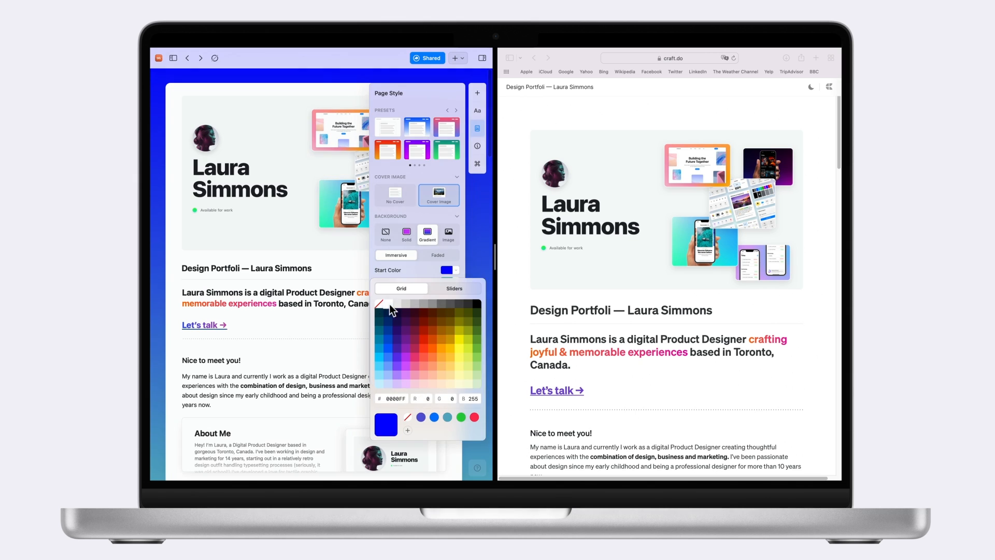
pyautogui.click(390, 314)
pyautogui.click(446, 281)
pyautogui.doubleClick(395, 408)
pyautogui.write('F2F3F8')
pyautogui.press('Return')
pyautogui.click(172, 348)
pyautogui.scroll(-3, 172, 349)
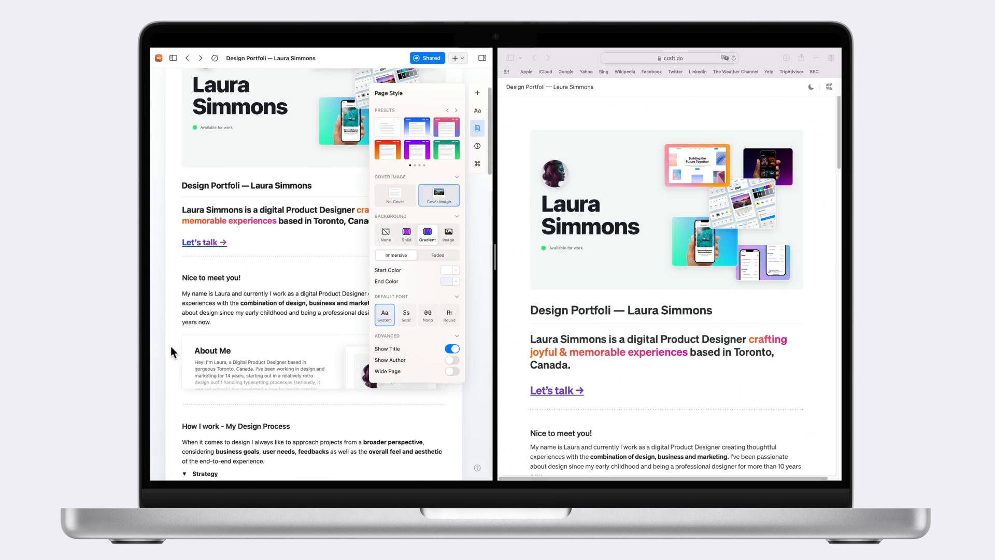
pyautogui.click(476, 130)
# Step: Reload the shared page in Safari and scroll through it to see the new background
pyautogui.click(517, 191)
pyautogui.press('super+r')
pyautogui.scroll(-2, 523, 310)
pyautogui.moveTo(494, 256); pyautogui.dragTo(437, 257)
pyautogui.scroll(-15, 508, 310)
pyautogui.scroll(-7, 510, 303)
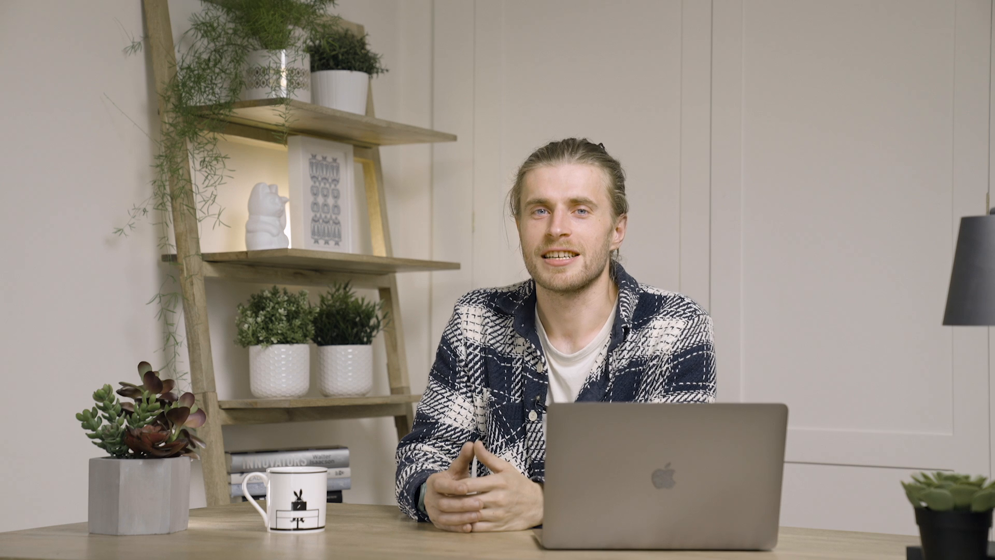